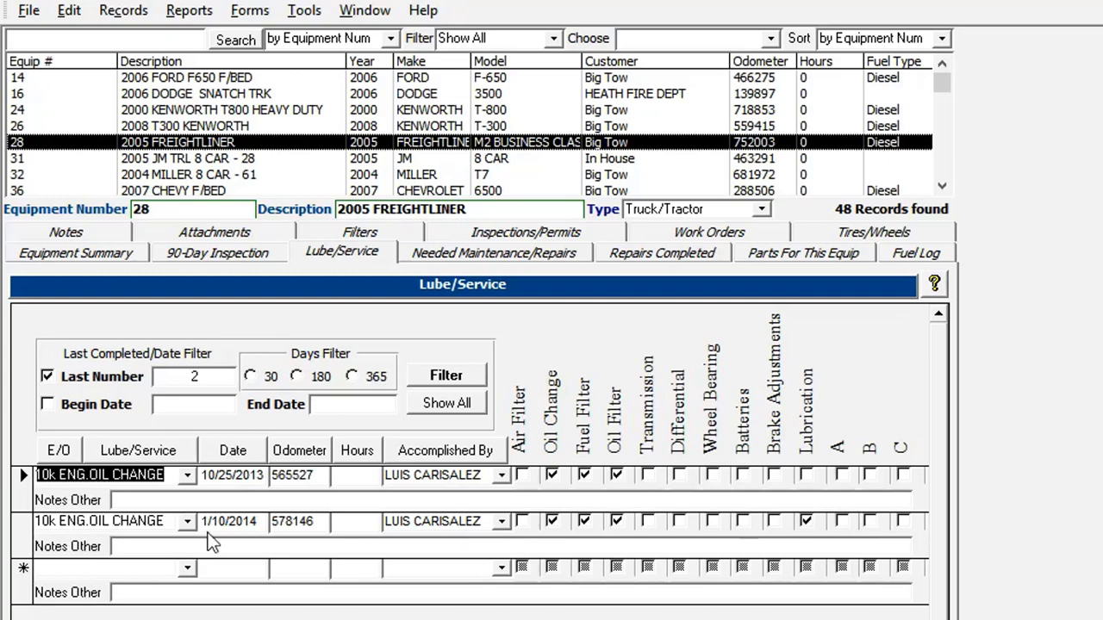
Review the service type intervals and the odometer entry of the 1/10/2014 lube/service record for equipment 28.
left_click(186, 523)
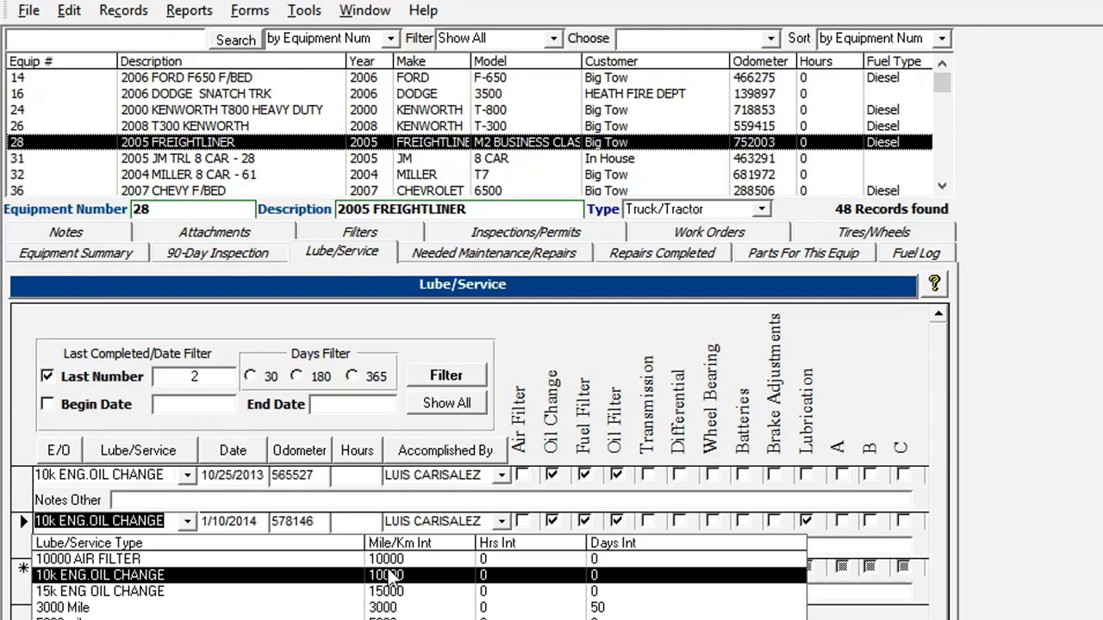
left_click(677, 327)
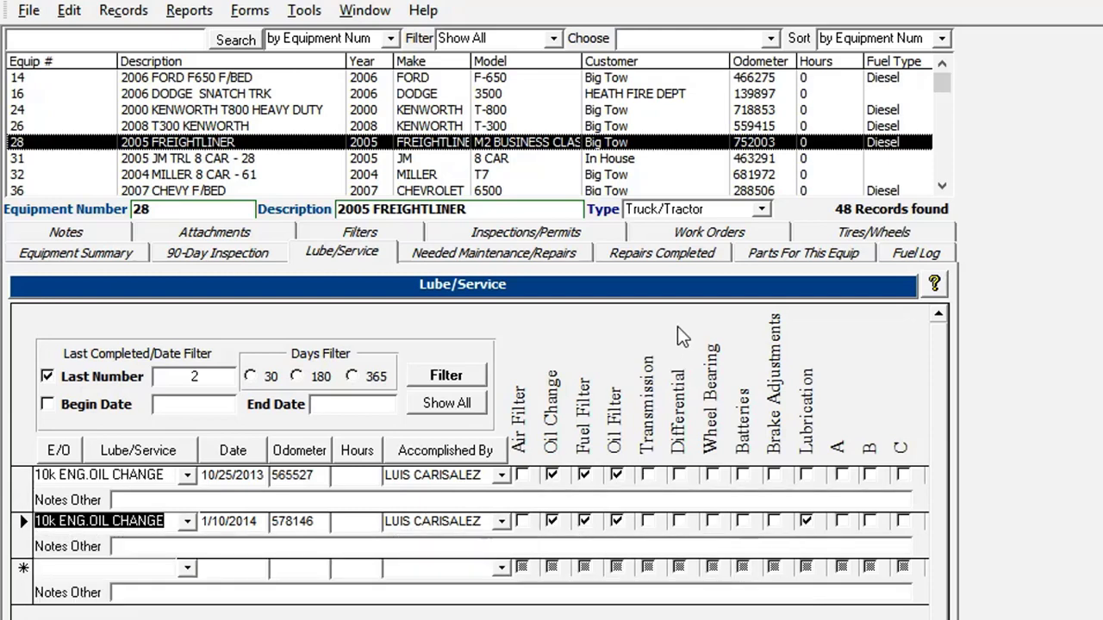
double_click(302, 523)
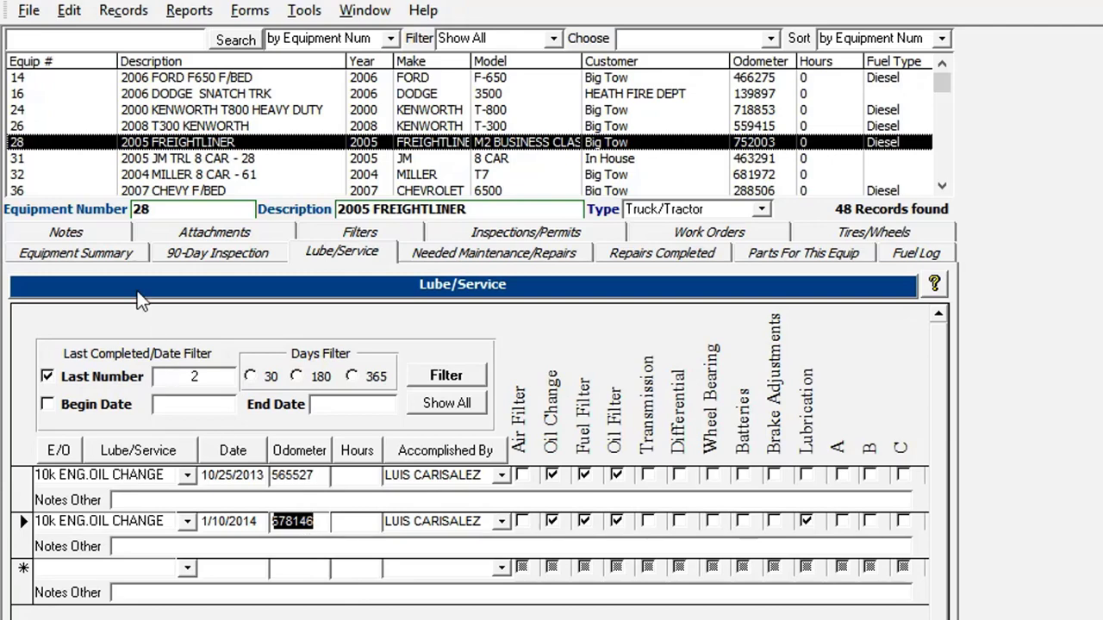
View equipment 28's summary and open its odometer and hours update form, then check the current odometer field.
left_click(83, 258)
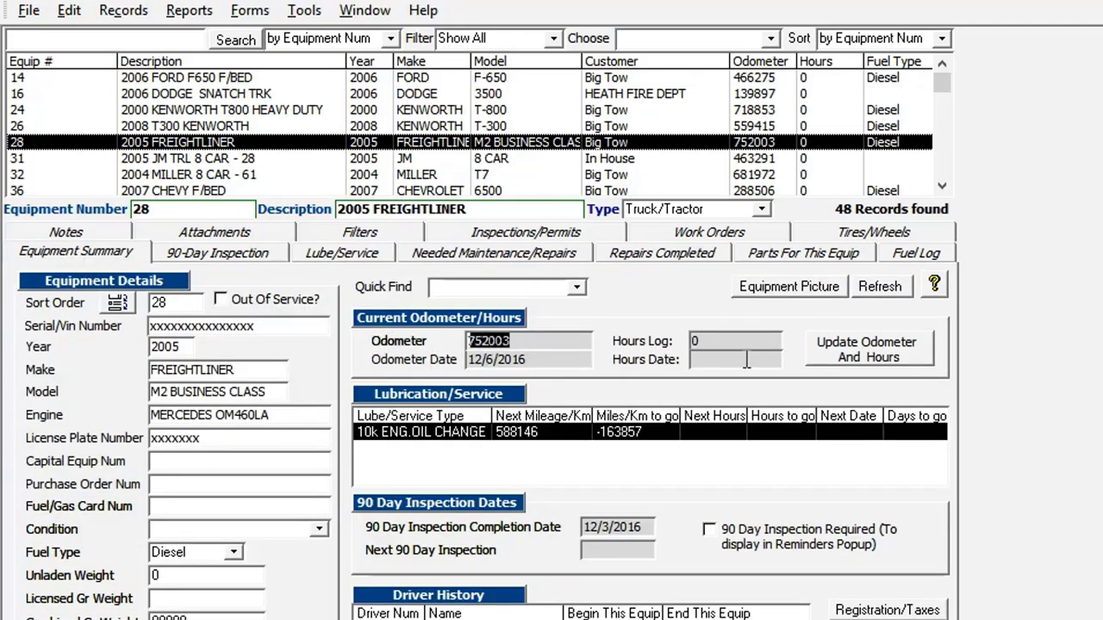
left_click(869, 344)
left_click(892, 419)
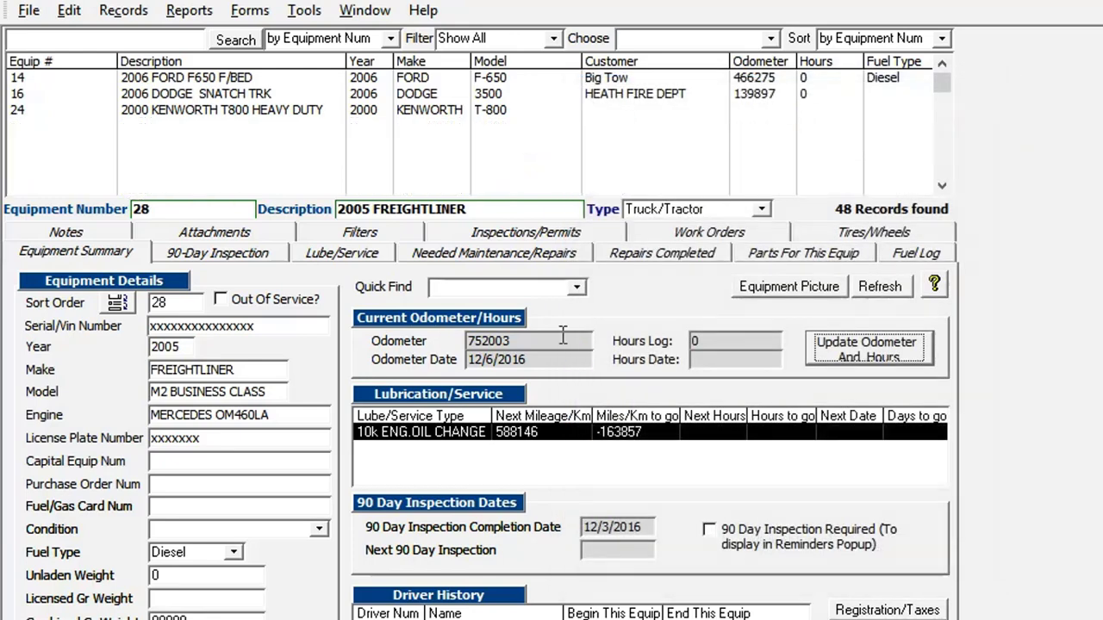
left_click(522, 344)
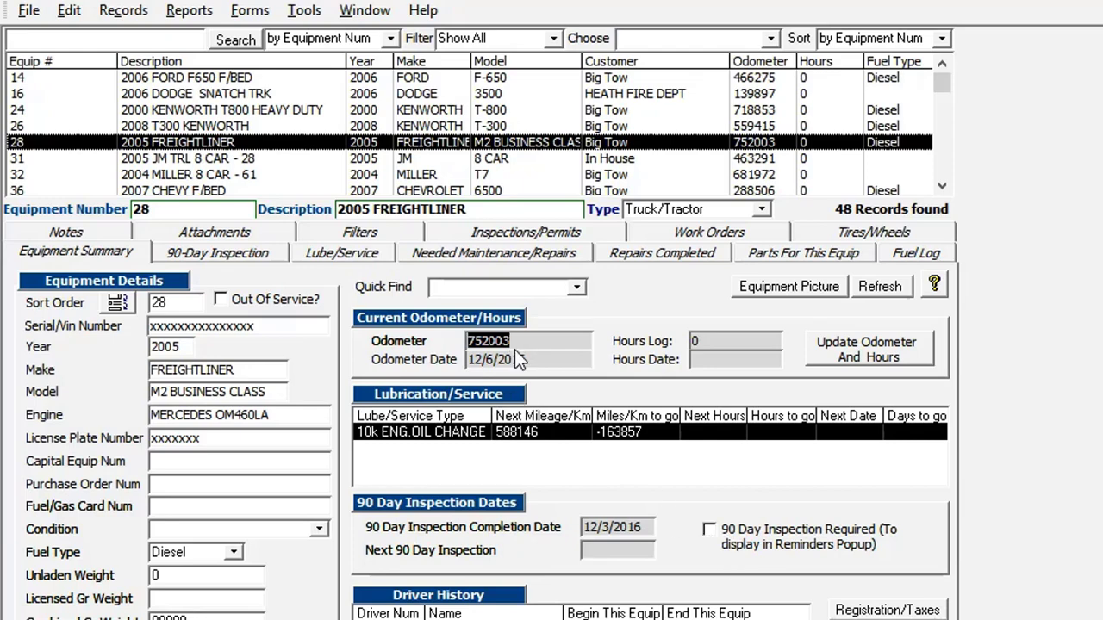
Review the last registration date and registration interval in equipment 28's registration and tax details, and close them.
left_click(888, 610)
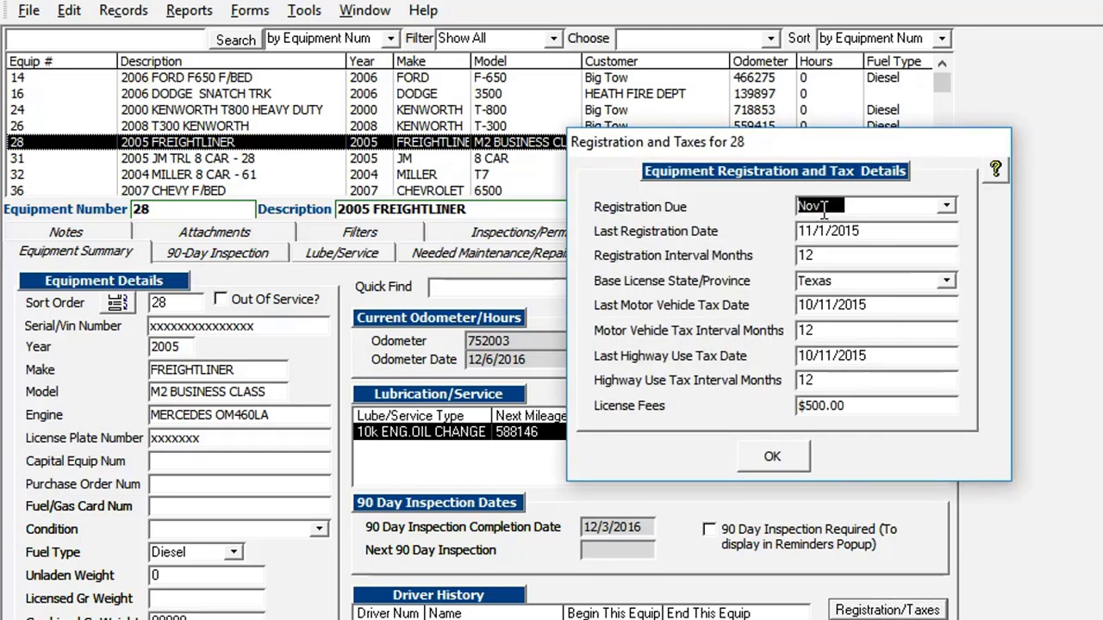
left_click(887, 235)
double_click(808, 256)
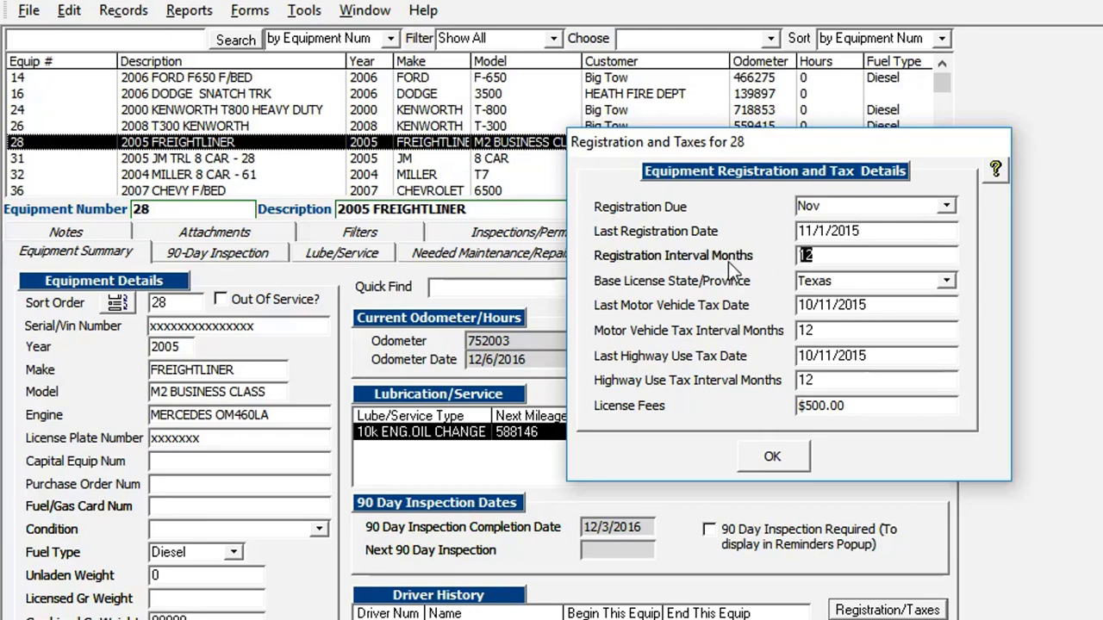
left_click(789, 468)
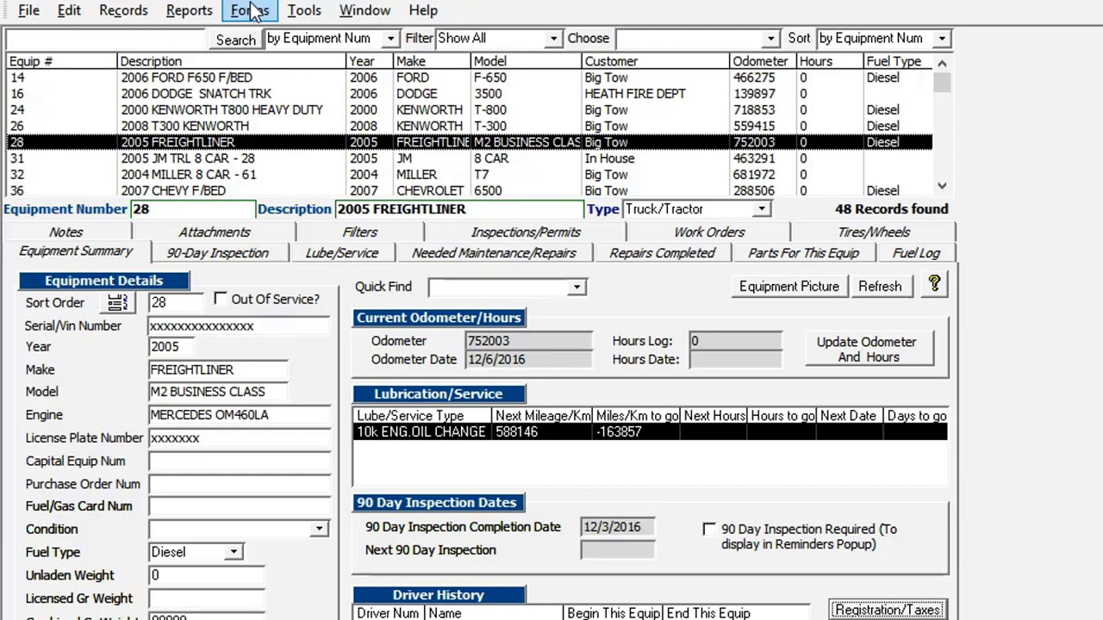
Open the Reminders popup and display the Lube/Service reminders.
left_click(256, 15)
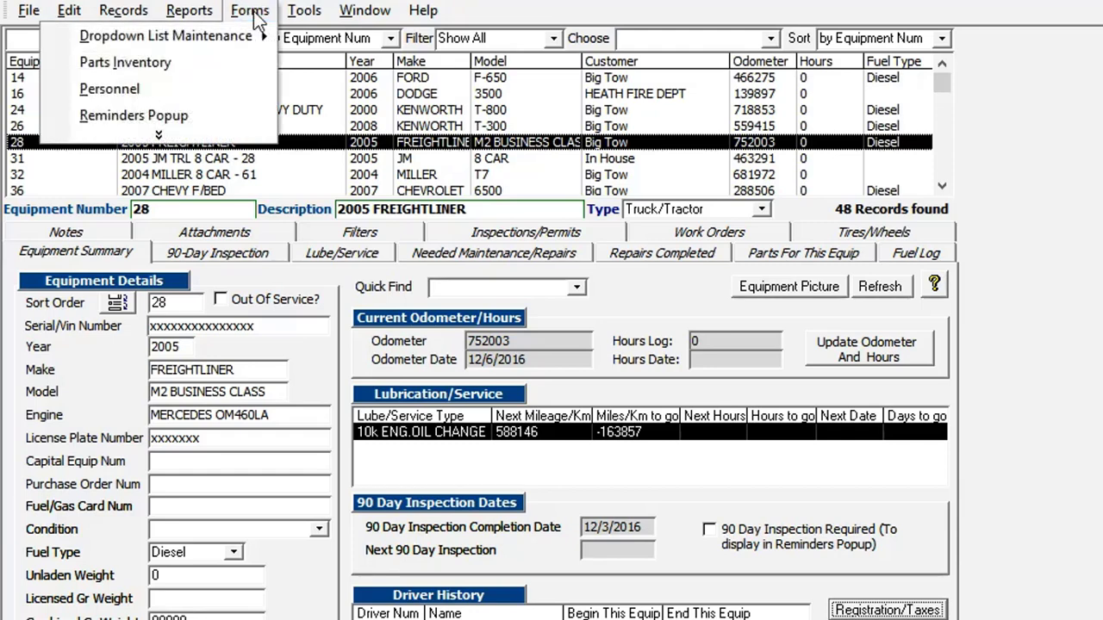
left_click(189, 110)
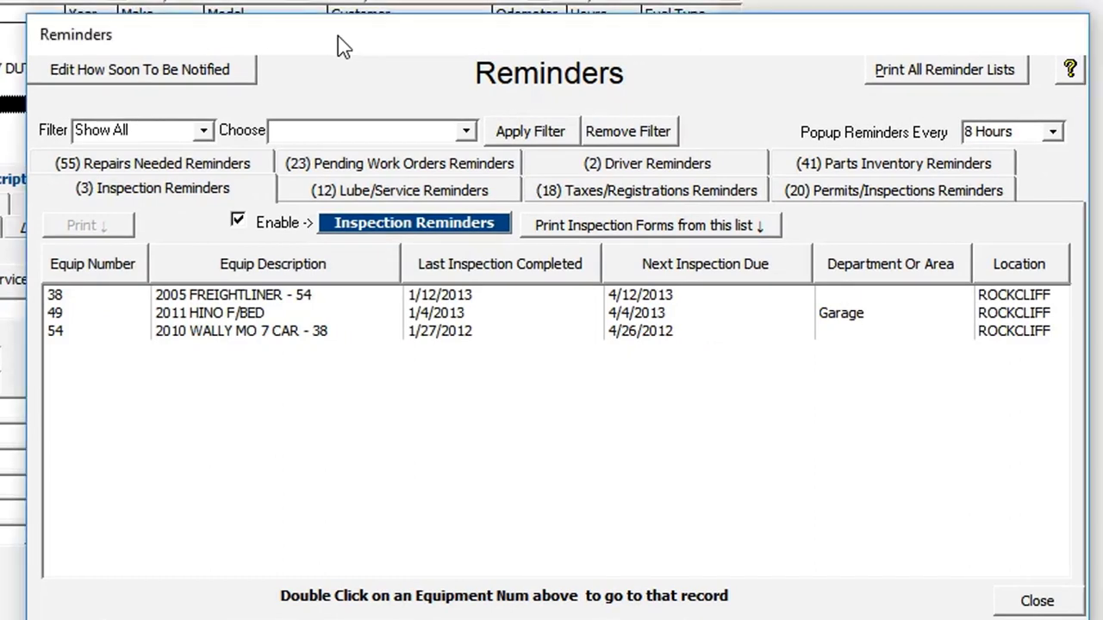
left_click_drag(343, 45, 312, 42)
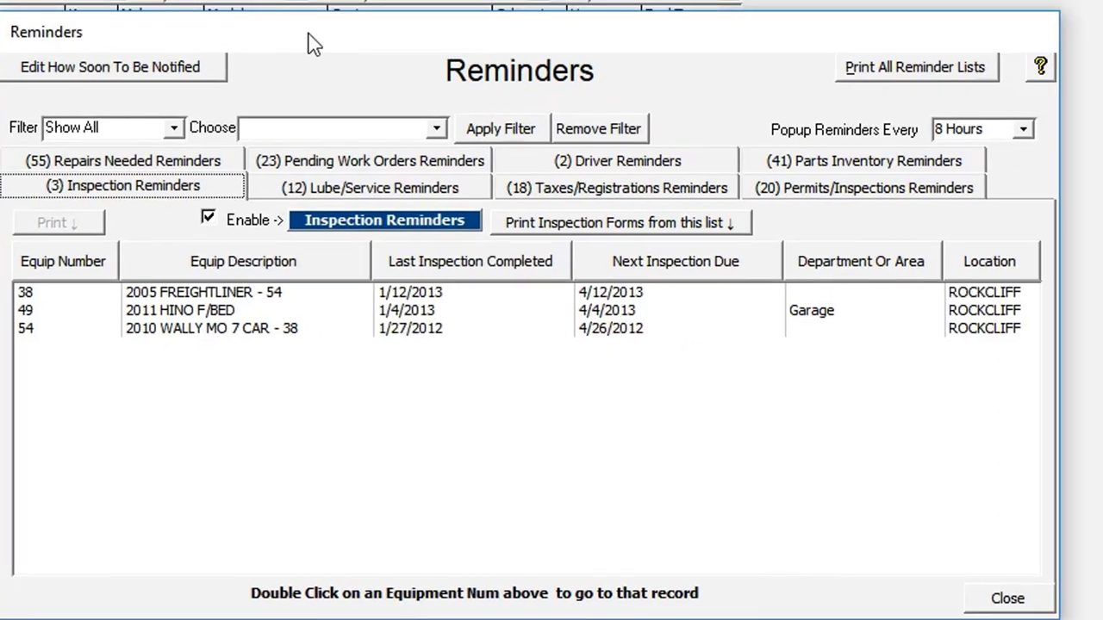
left_click(323, 198)
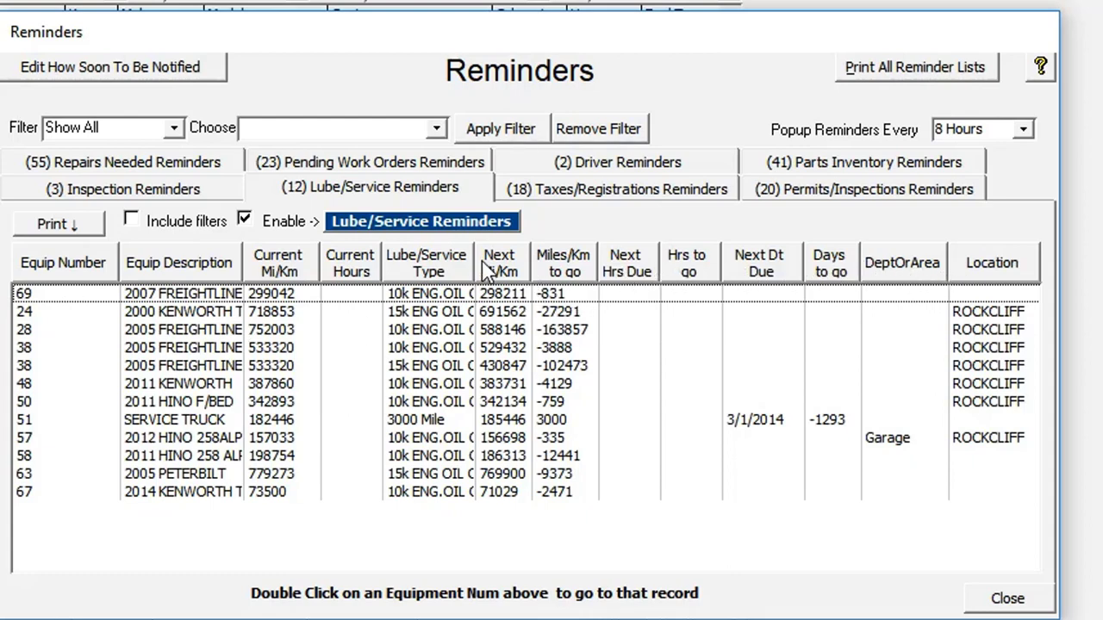
Sort the Lube/Service reminders by Miles/Km to go, preview the printable list, and close the preview.
left_click(576, 269)
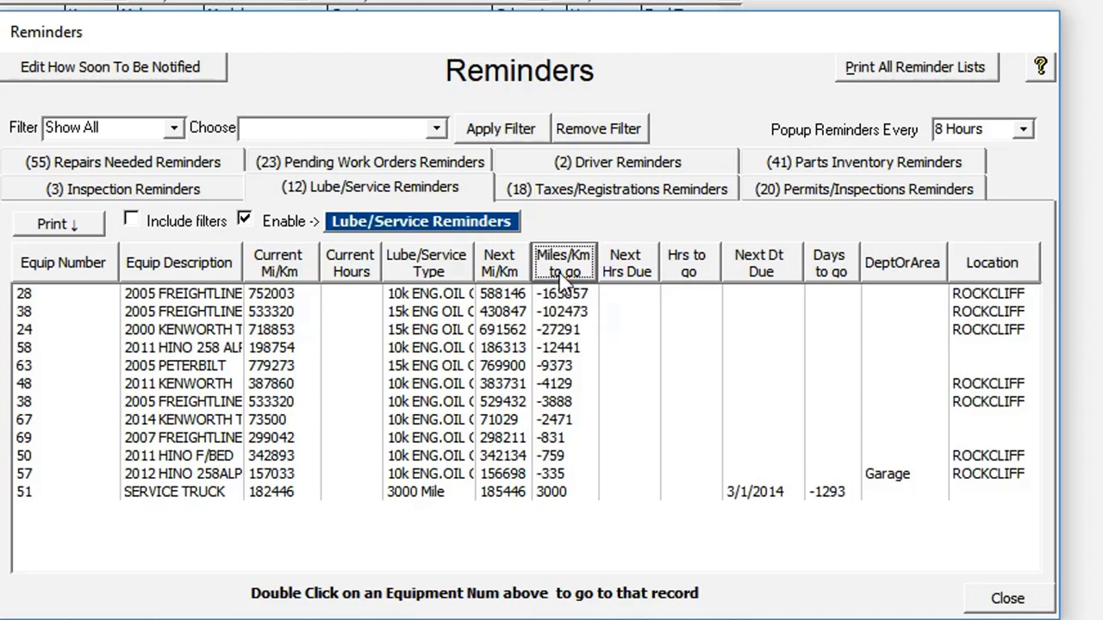
left_click(74, 226)
left_click(579, 165)
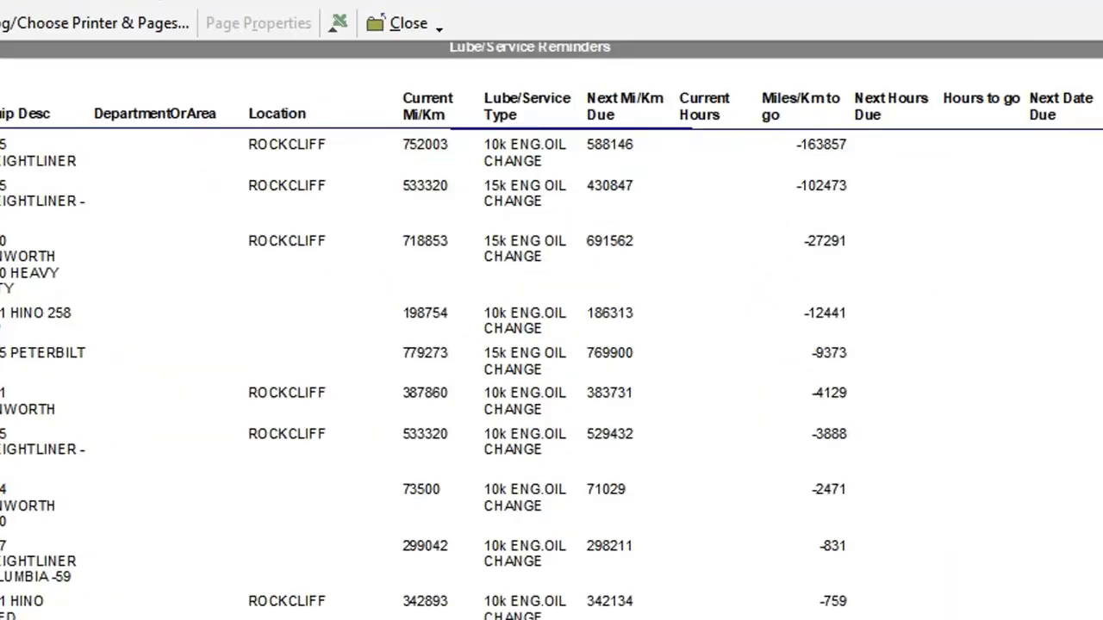
left_click(398, 24)
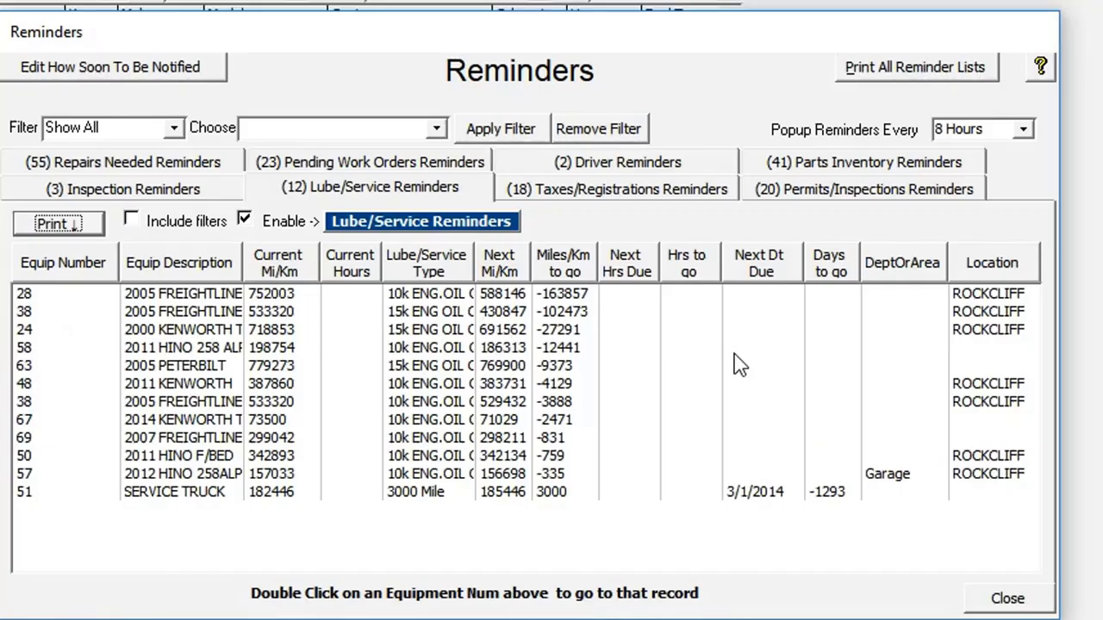
Sort the Lube/Service reminders by days to go and show equipment 28's Filters record behind the Reminders window.
left_click(832, 266)
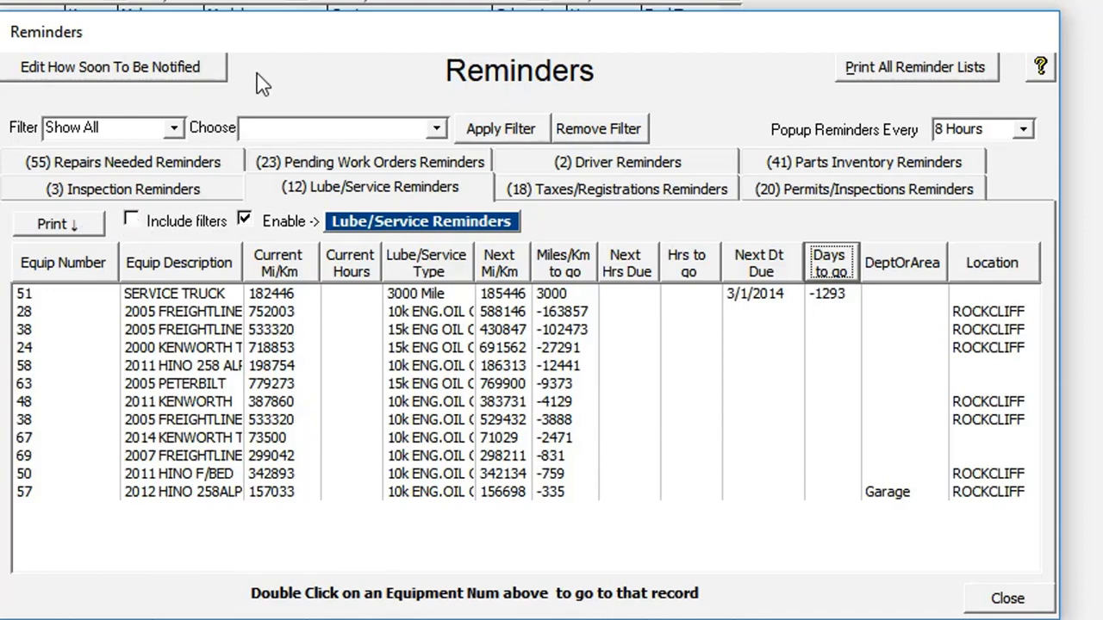
left_click_drag(289, 22, 243, 8)
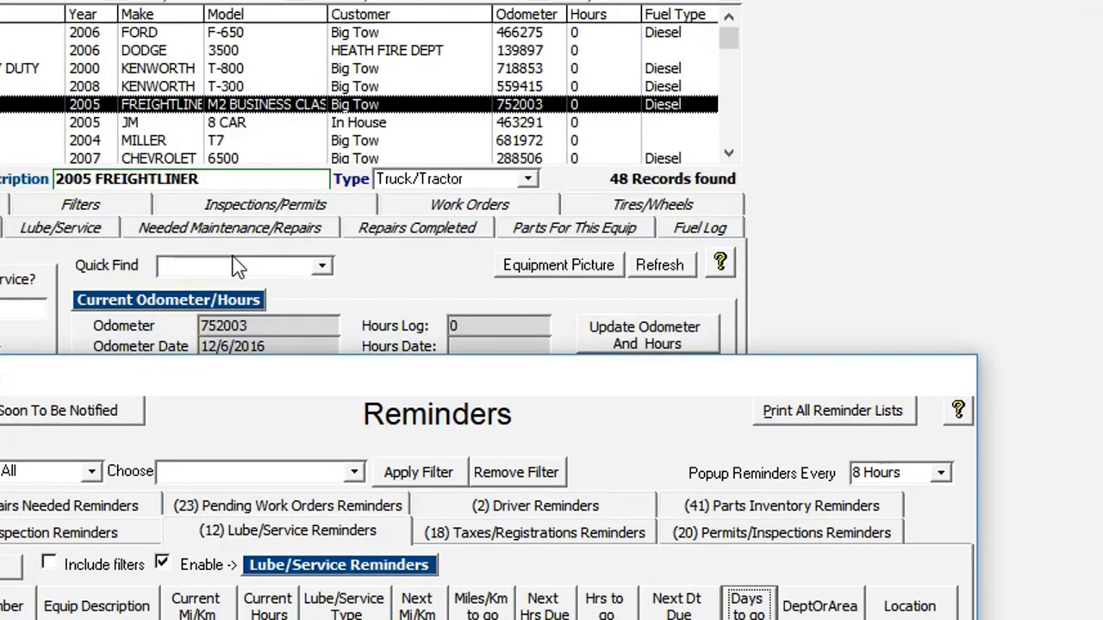
left_click(95, 210)
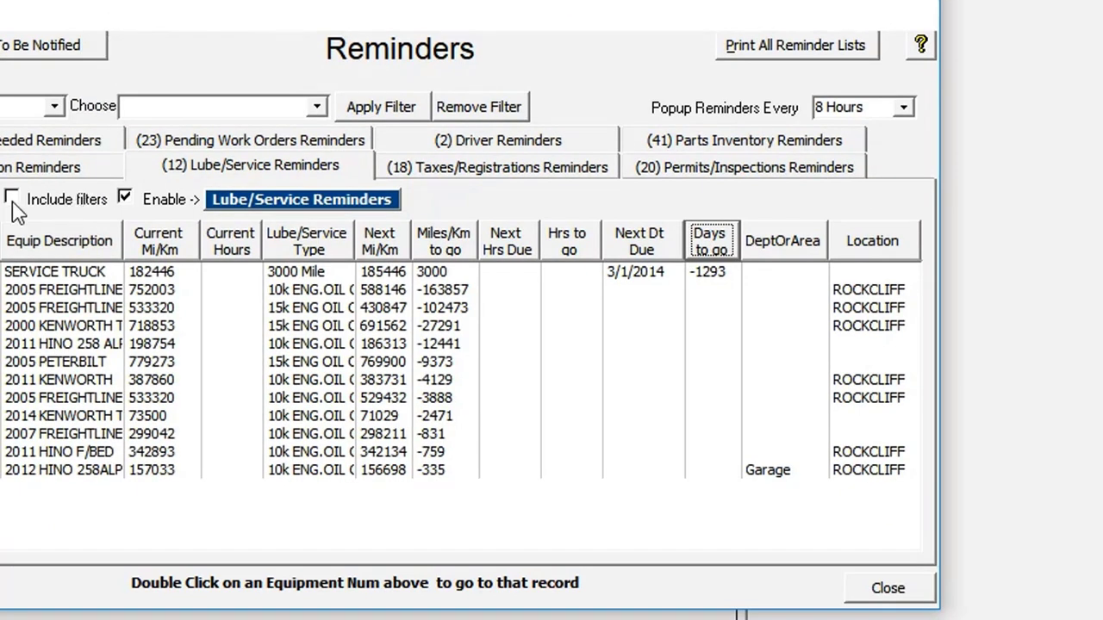
Include filters in the Lube/Service reminders printout, preview the report, and close the preview.
left_click(11, 199)
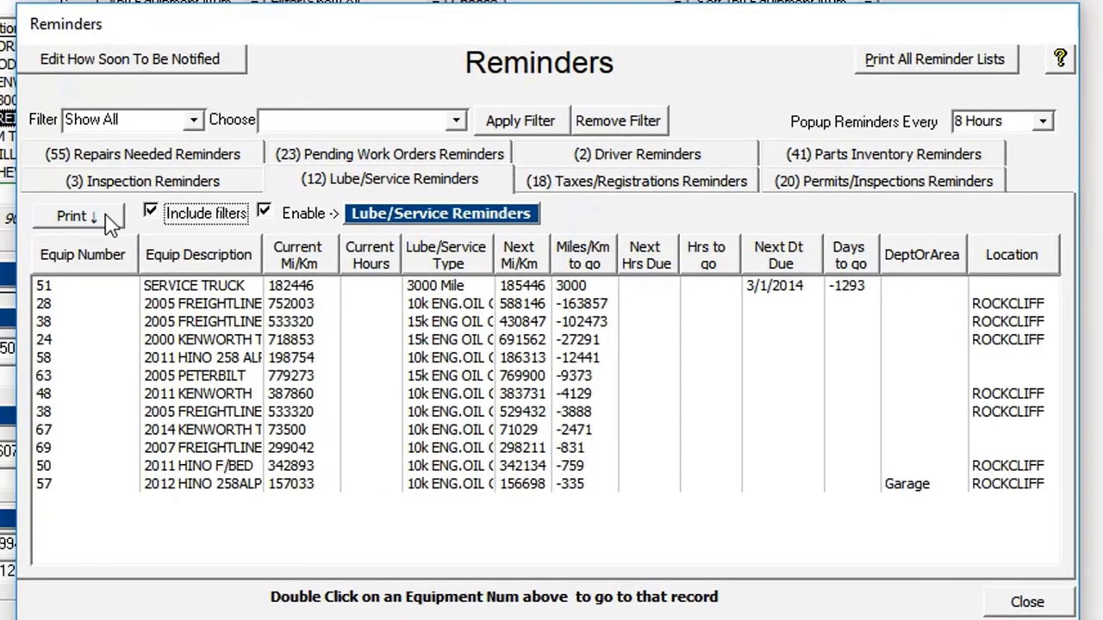
left_click(107, 219)
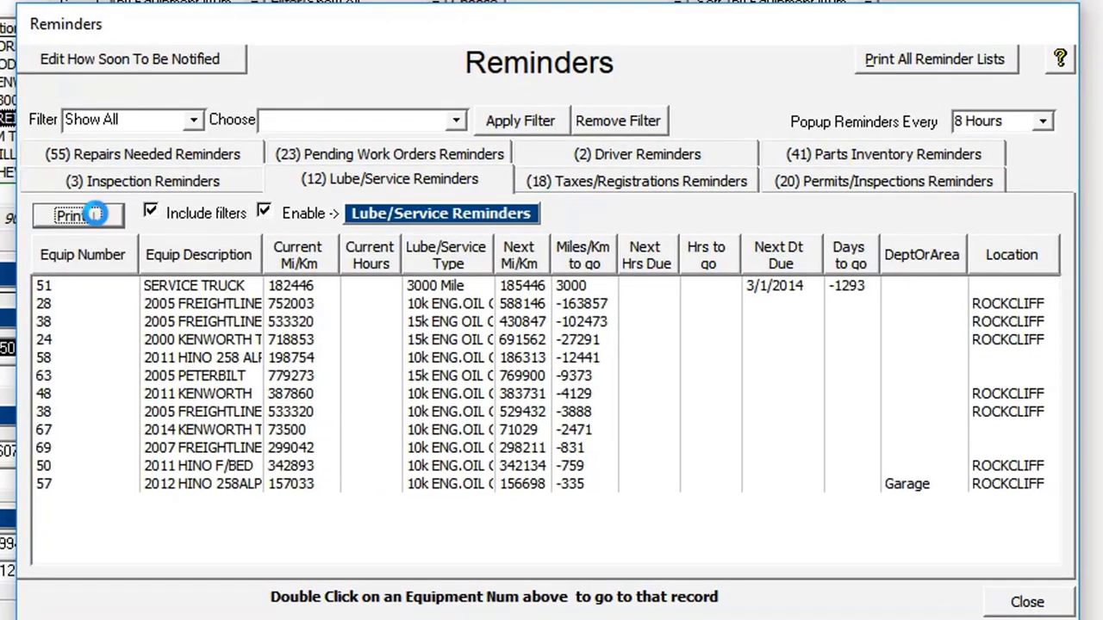
left_click(364, 191)
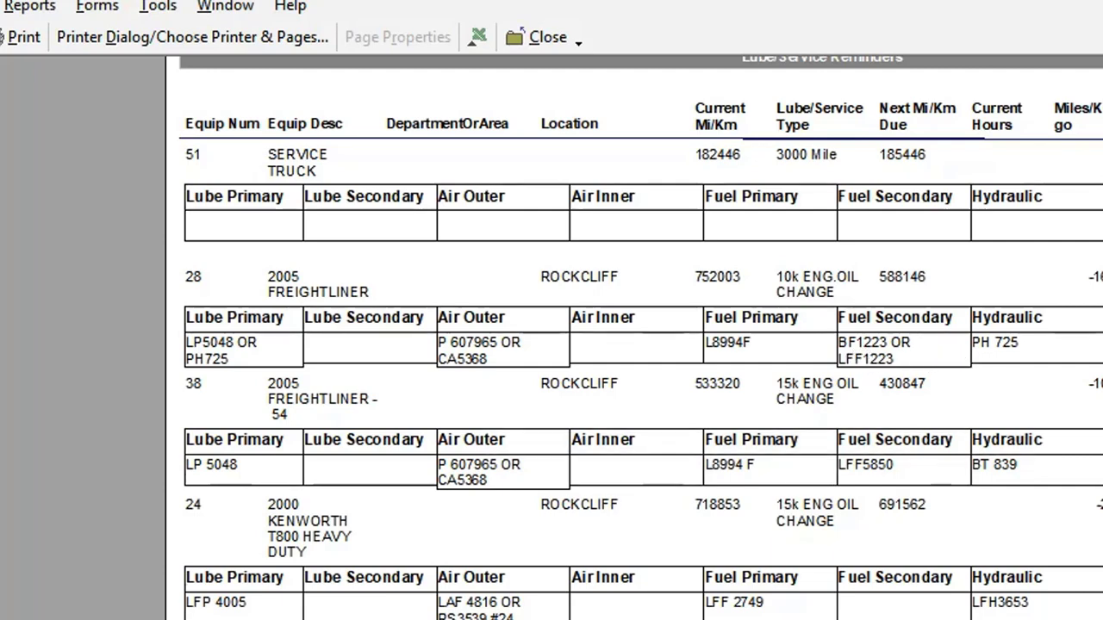
left_click(539, 35)
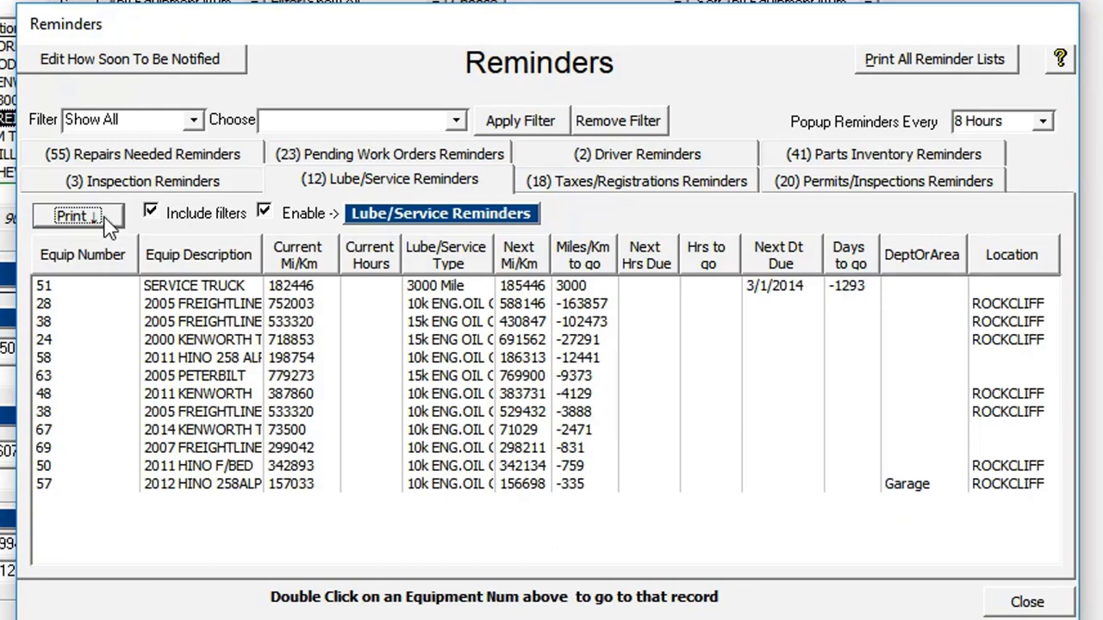
Display the Inspection reminders, preview their printable list, and close the preview.
left_click(133, 183)
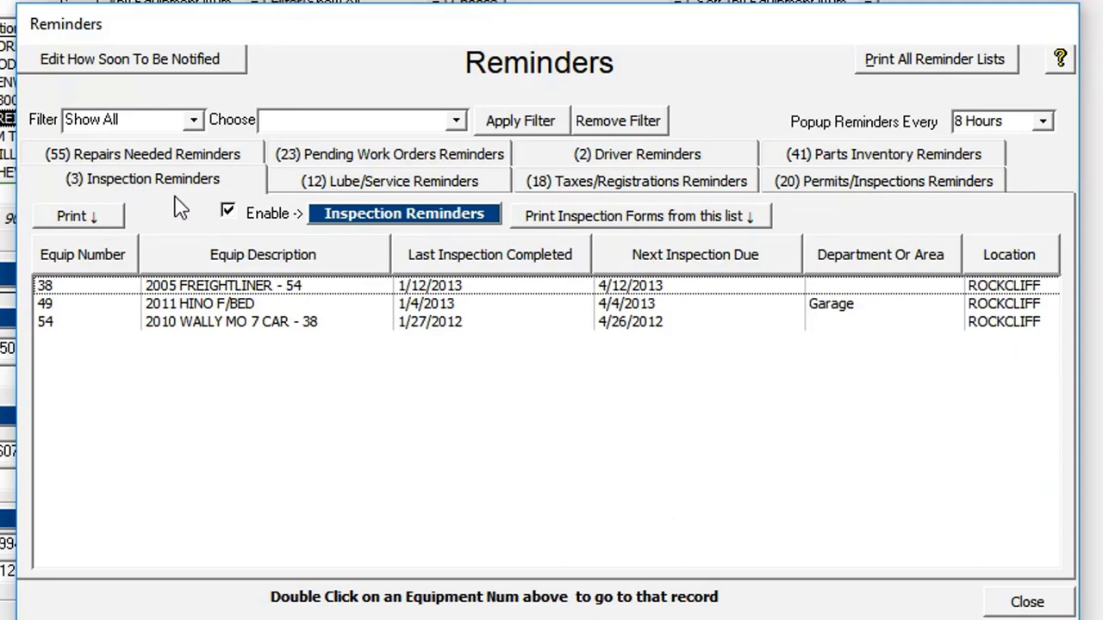
left_click(116, 219)
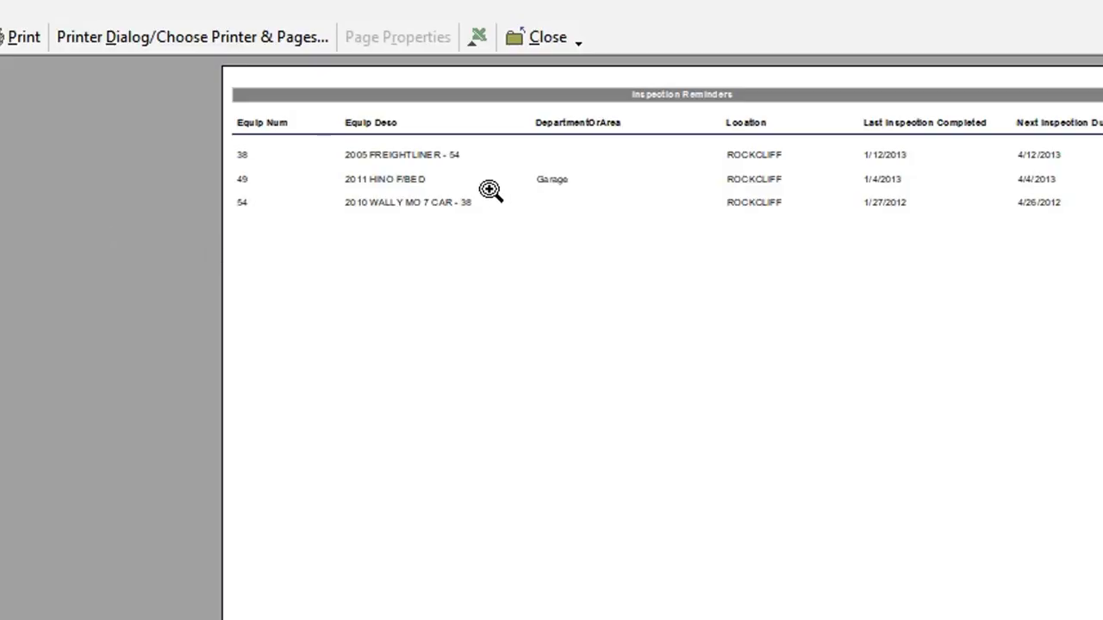
left_click(541, 36)
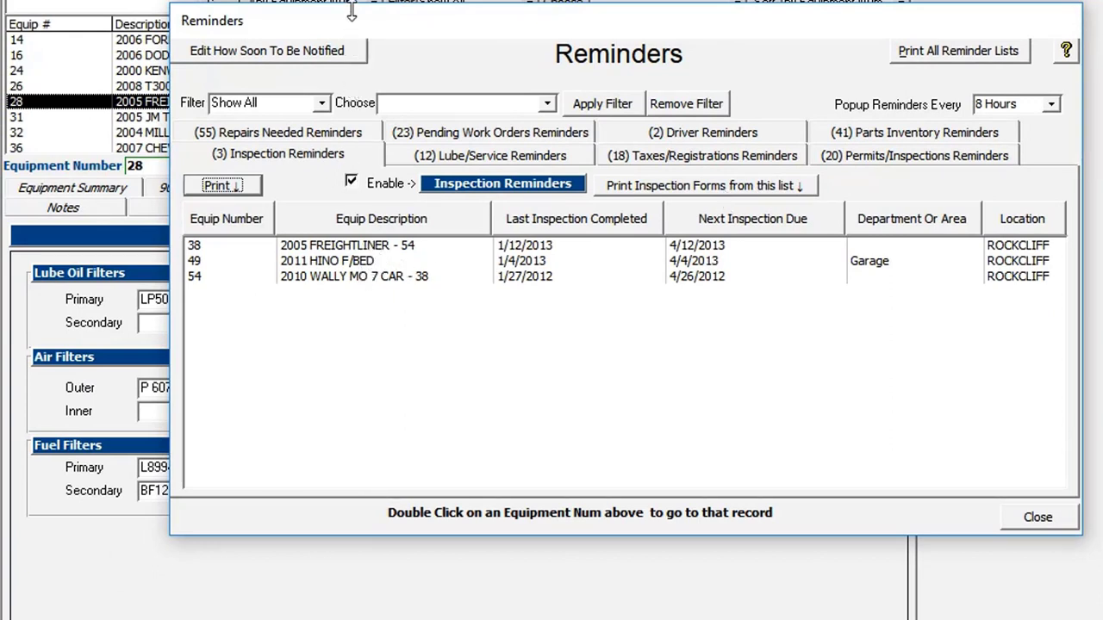
Move the Reminders window aside and show equipment 28's 90-day inspection history behind it.
left_click_drag(352, 12, 523, 18)
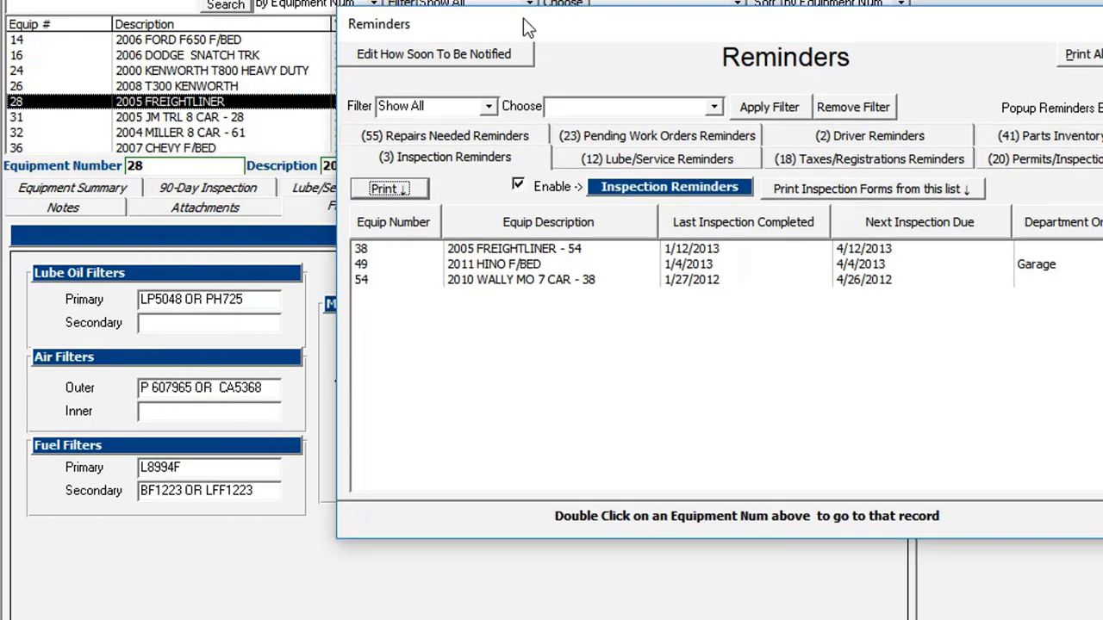
left_click(205, 188)
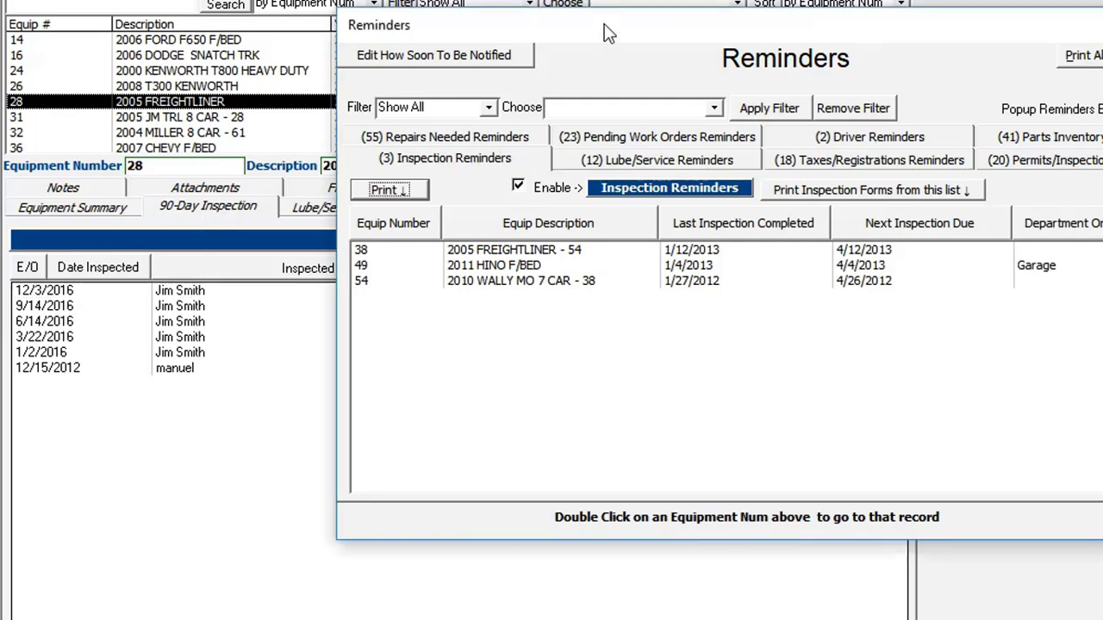
left_click_drag(608, 33, 450, 42)
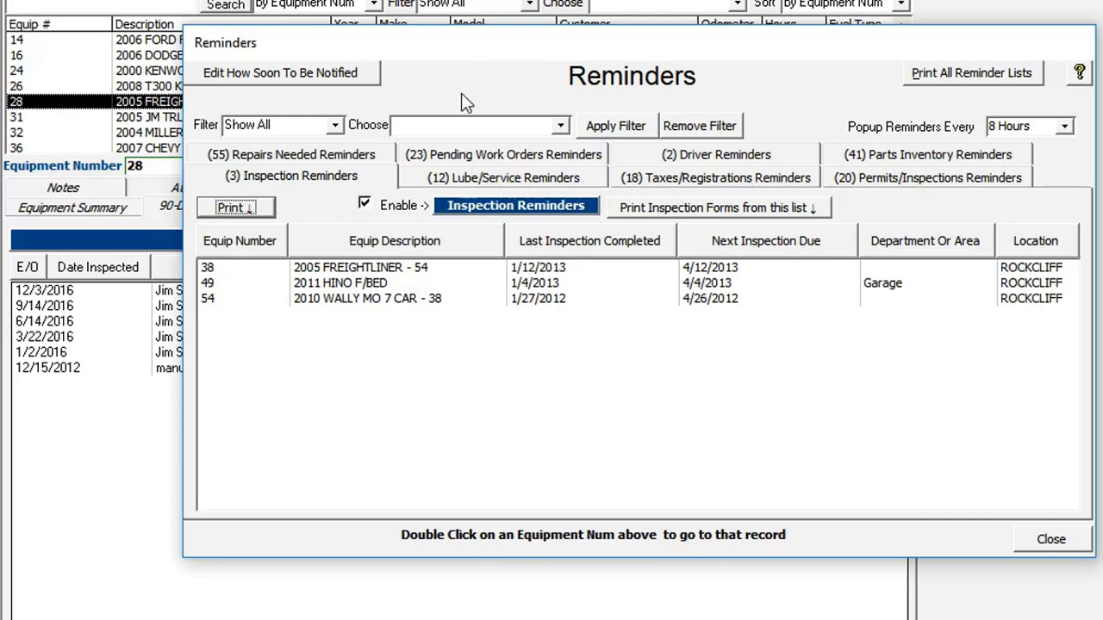
left_click_drag(451, 49, 448, 67)
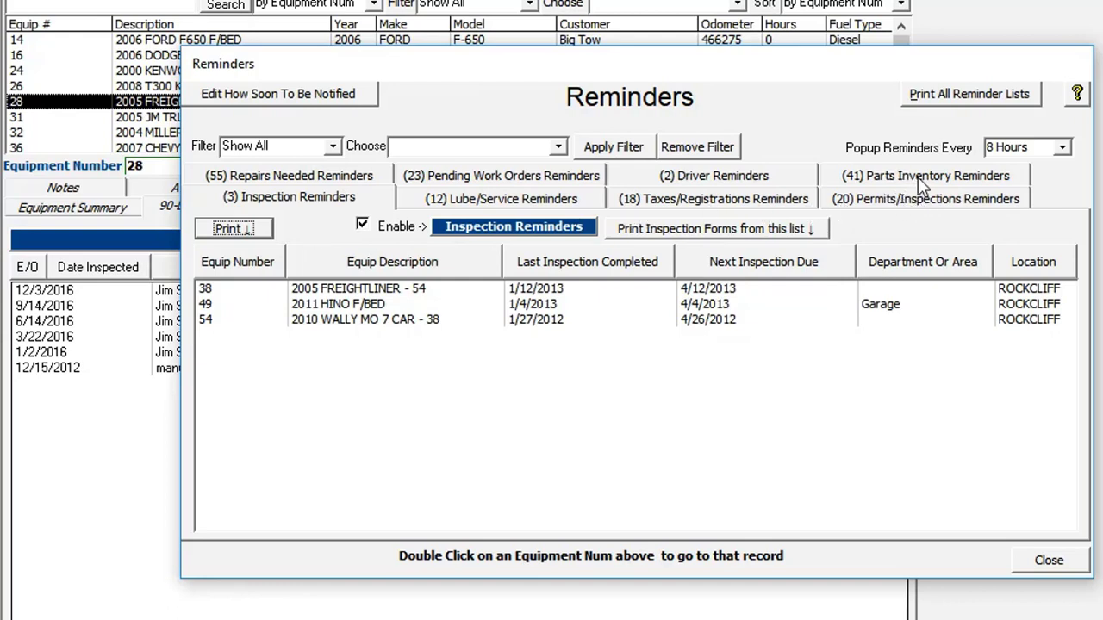
Display the Taxes/Registrations reminders and examine the registration, tax and insurance due dates throughout the list.
left_click(715, 202)
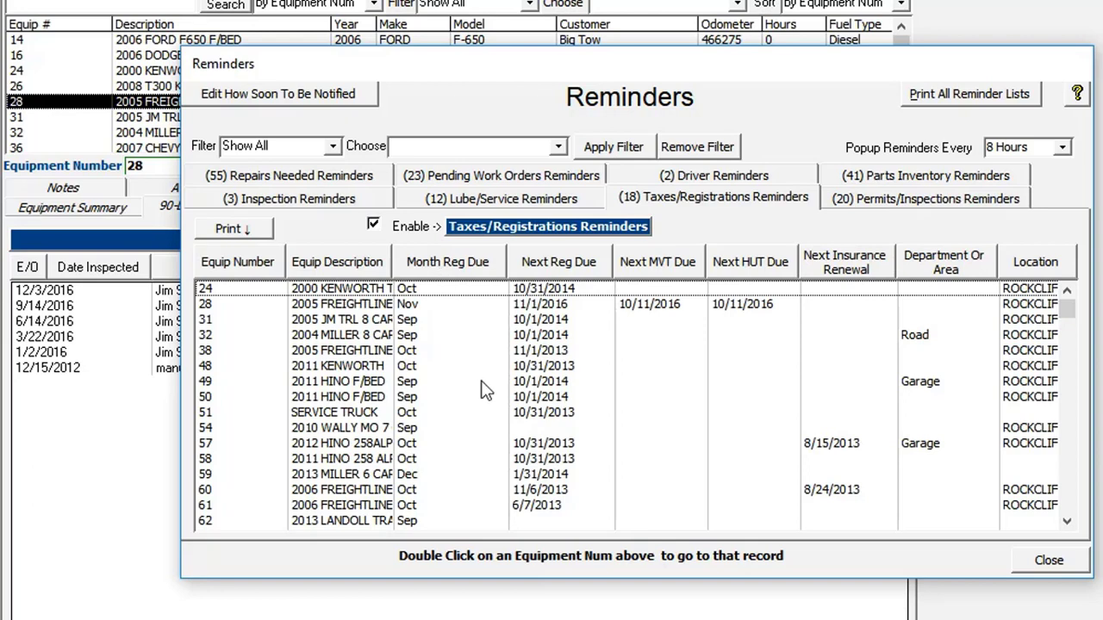
scroll(456, 344, "down", 1)
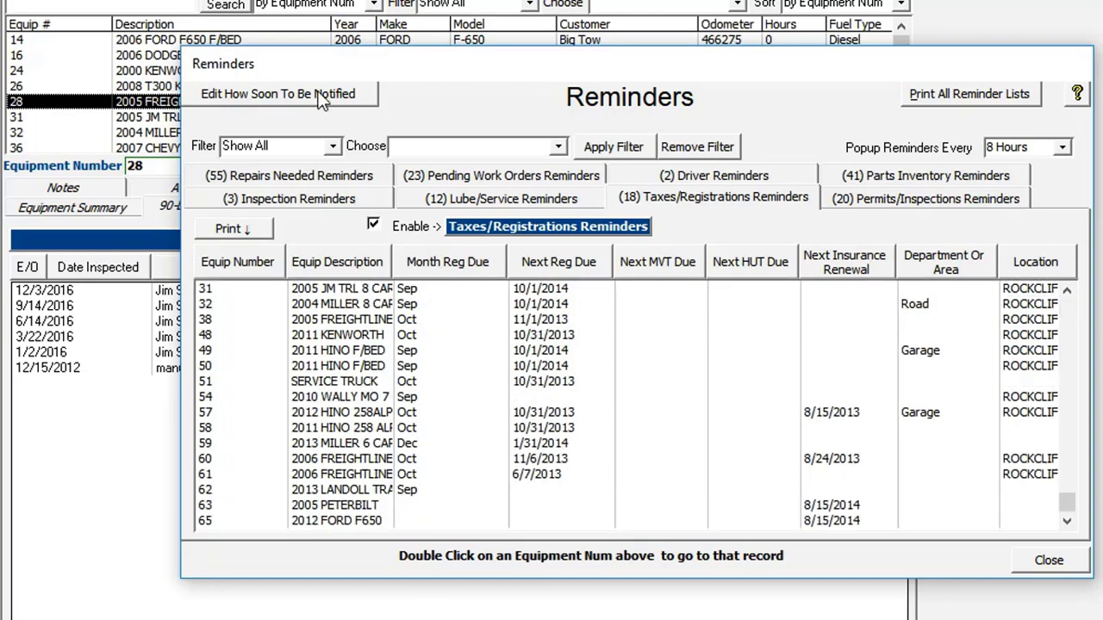
scroll(472, 385, "up", 1)
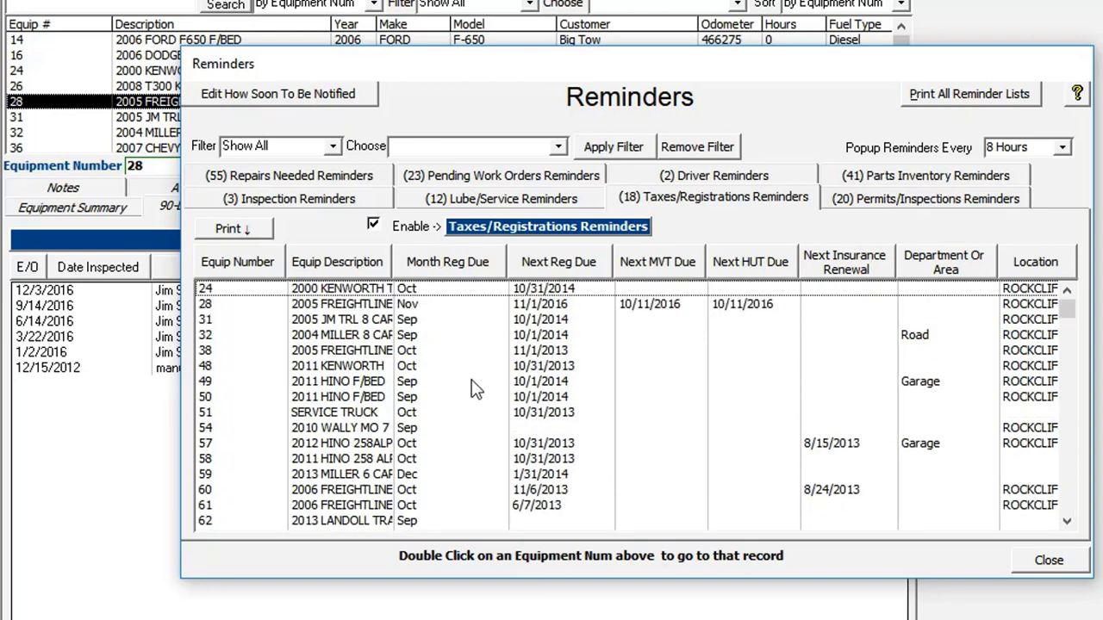
scroll(473, 389, "down", 1)
scroll(470, 394, "up", 1)
scroll(454, 296, "down", 1)
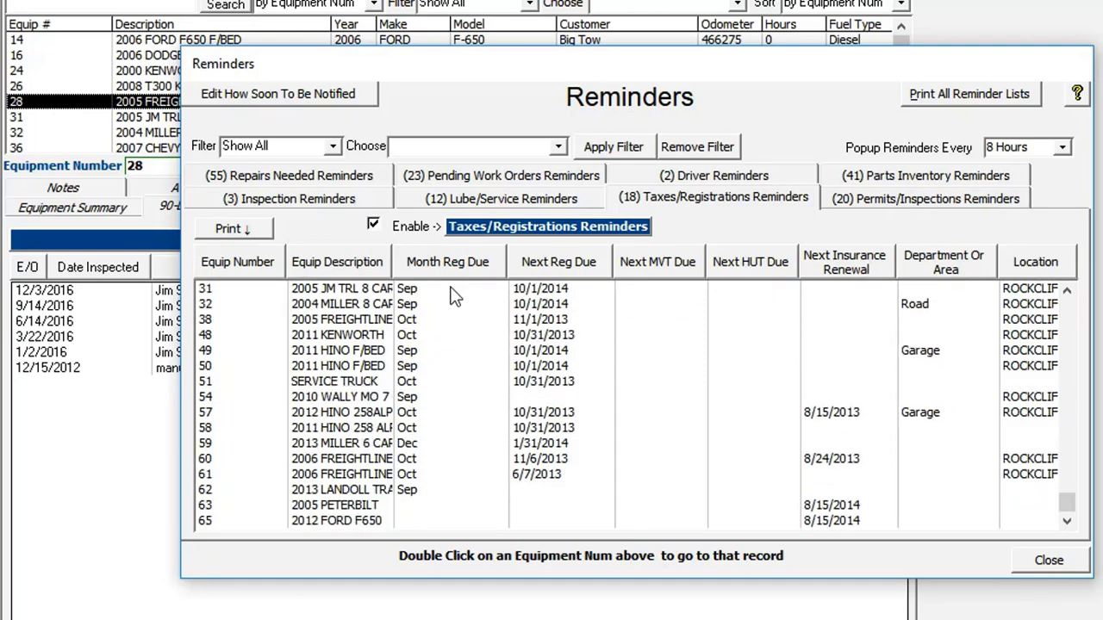
scroll(455, 296, "up", 1)
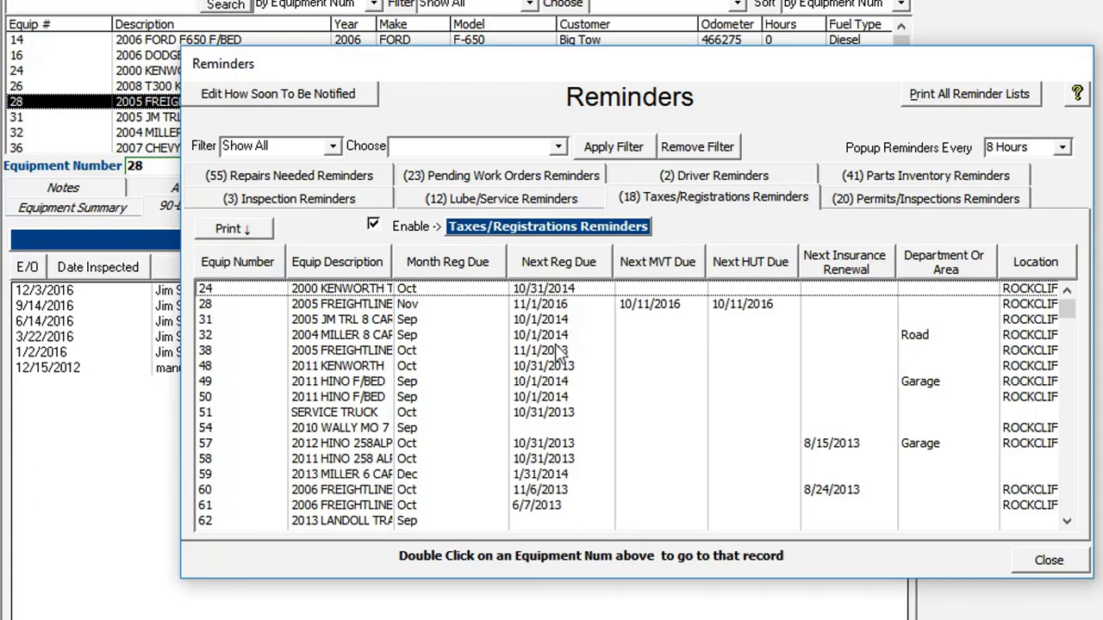
Display the Parts Inventory reminders, and review the Repairs Needed reminders with their complete-by dates.
scroll(564, 440, "down", 1)
scroll(567, 442, "up", 2)
left_click(920, 177)
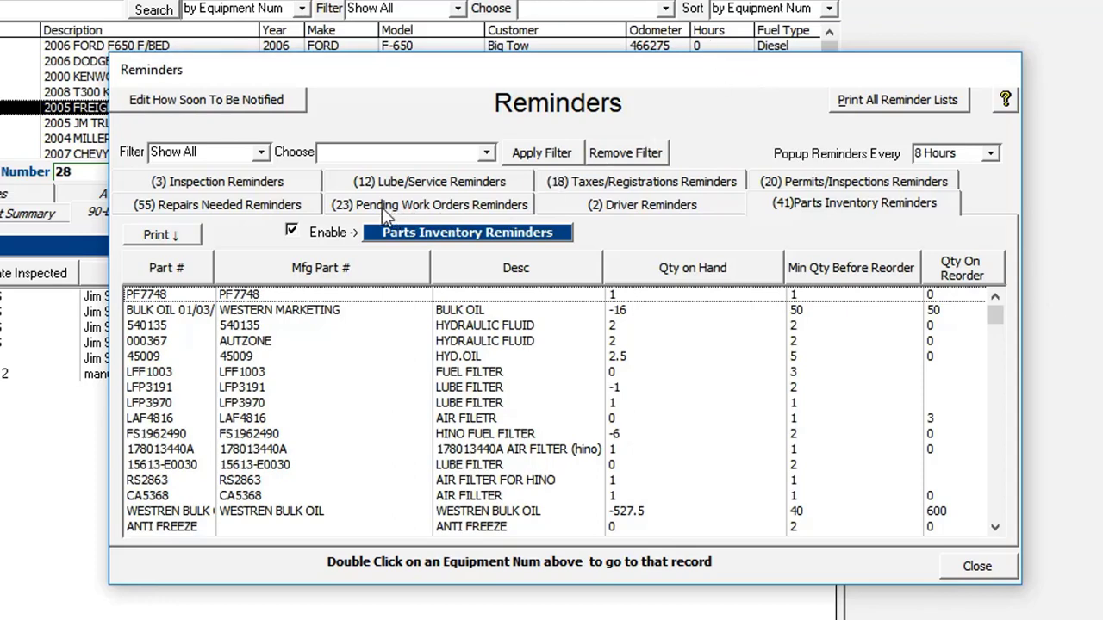
left_click(248, 186)
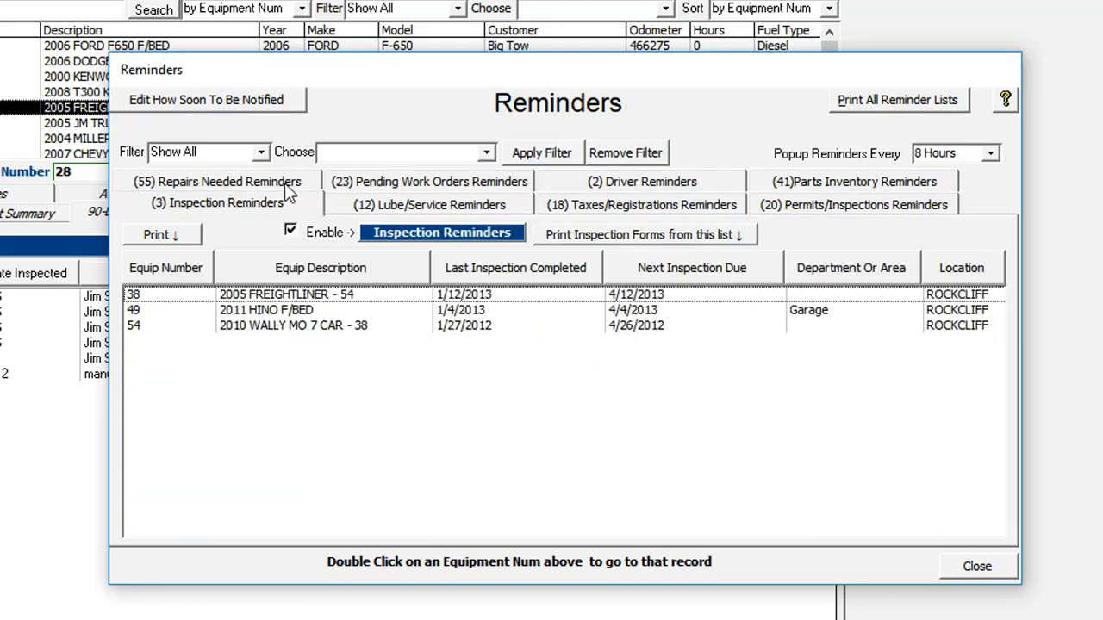
left_click(275, 188)
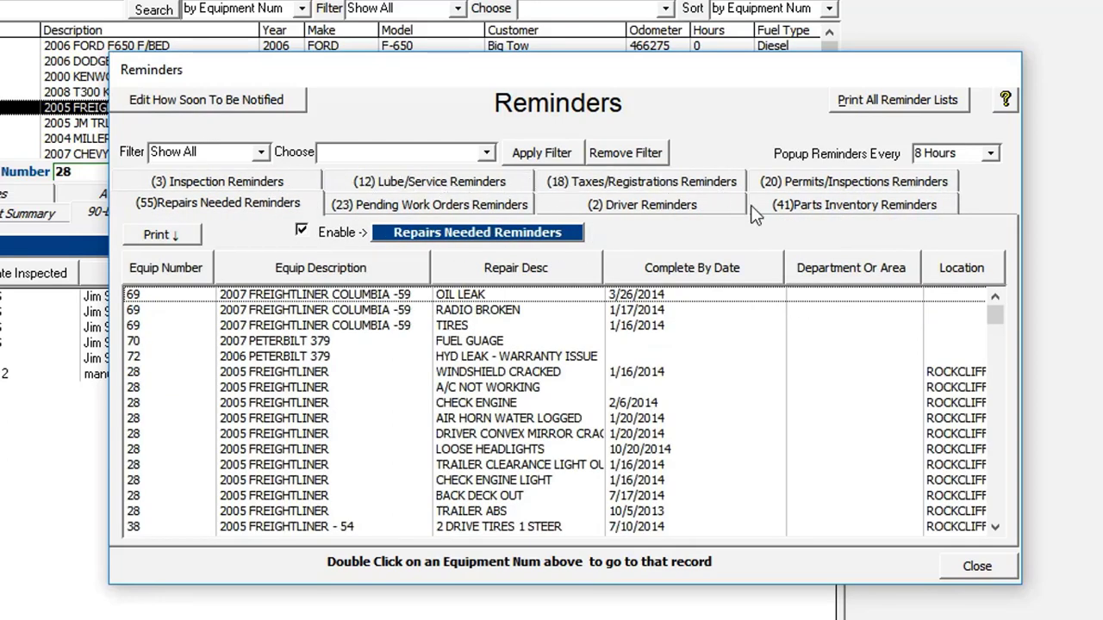
Sort the Pending Work Orders reminders by Dt Complete By, and display the Driver reminders.
left_click(464, 209)
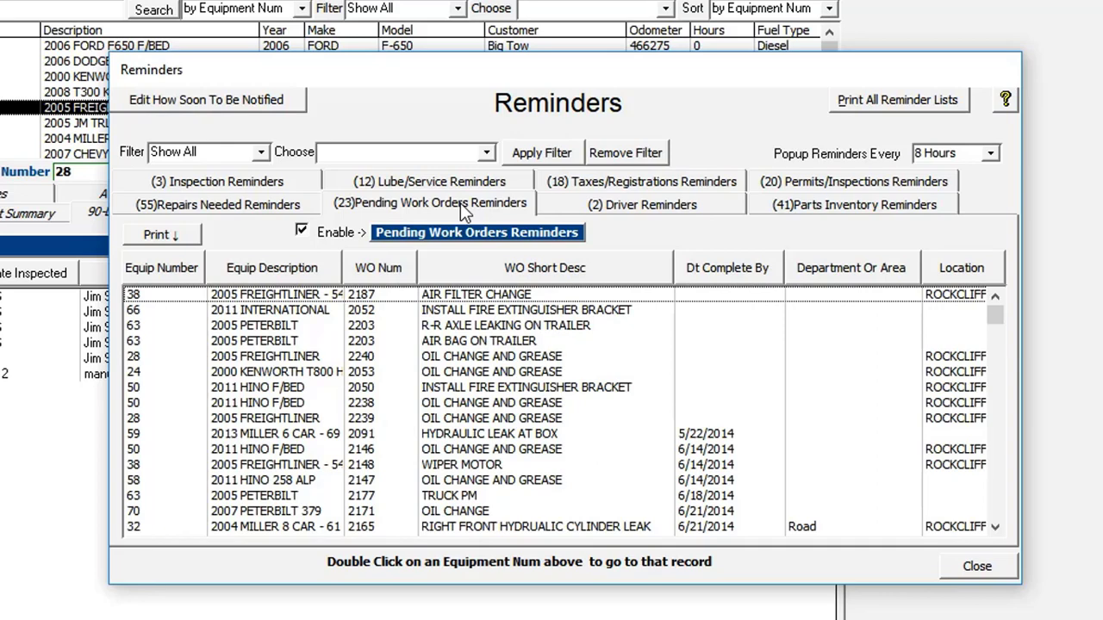
left_click(726, 268)
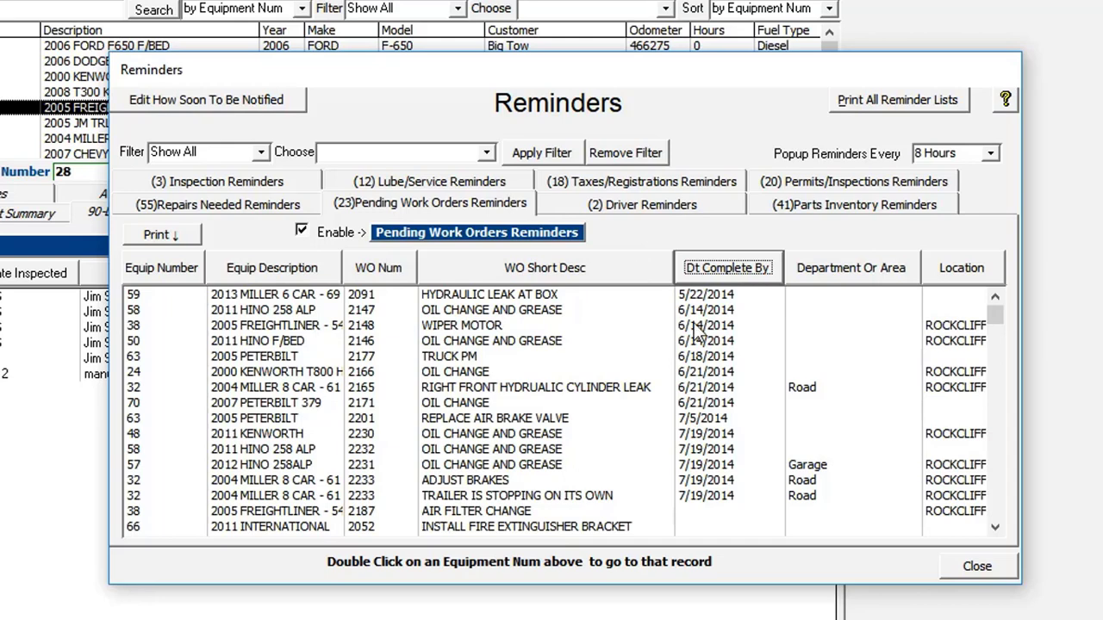
left_click(651, 200)
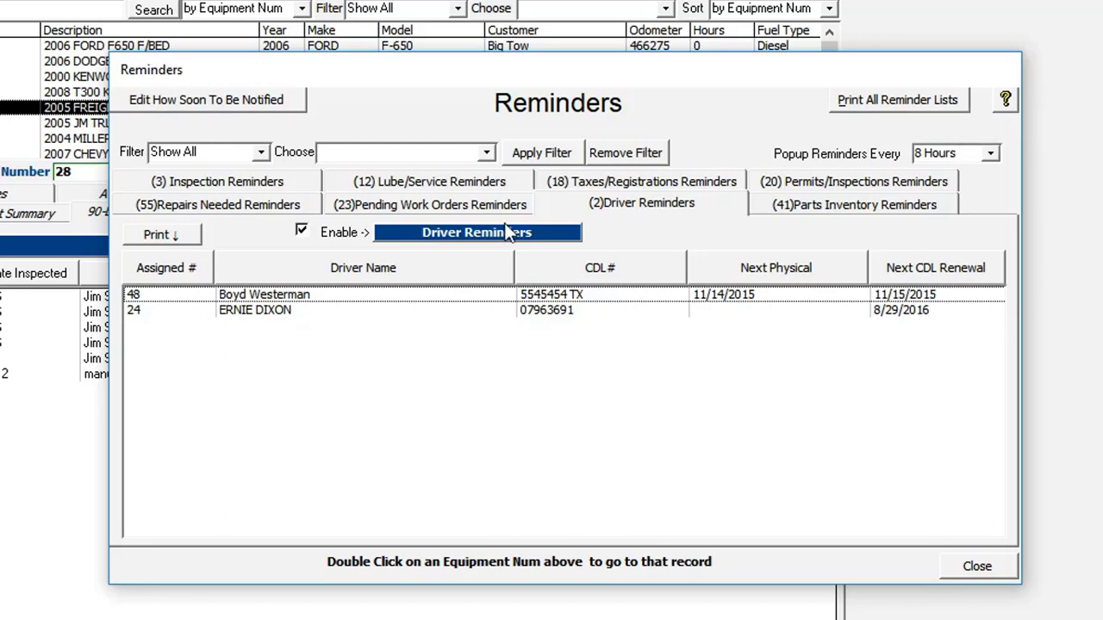
Open the advance reminder notification settings, examine the odometer, hours and days thresholds, and close the dialog.
left_click(219, 105)
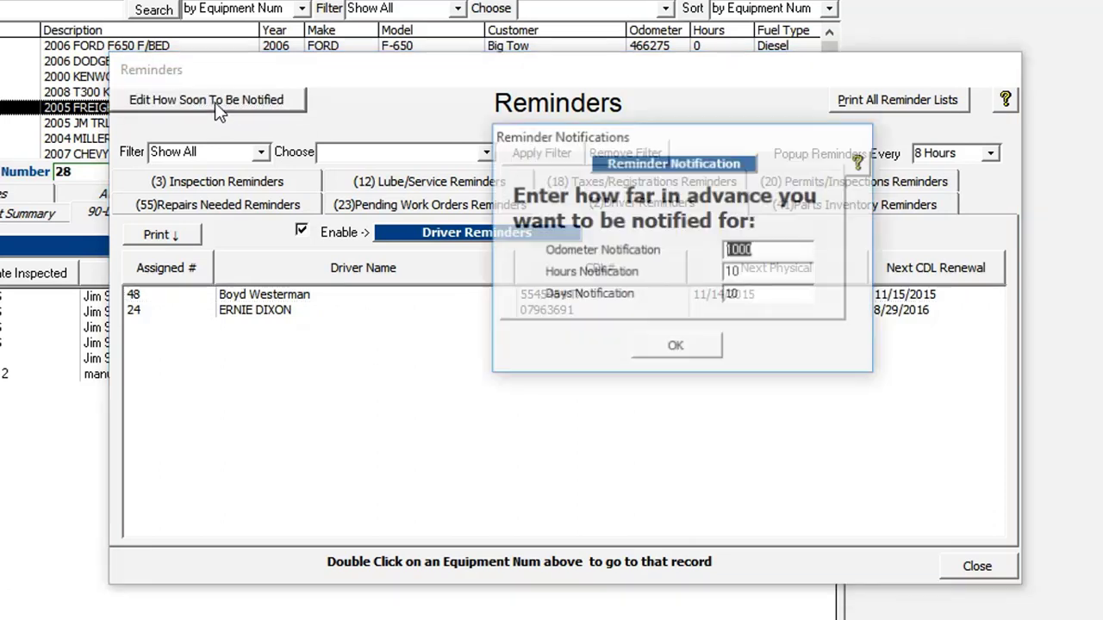
mouse_move(725, 134)
left_mouse_down()
mouse_move(726, 147)
mouse_move(706, 140)
left_mouse_up()
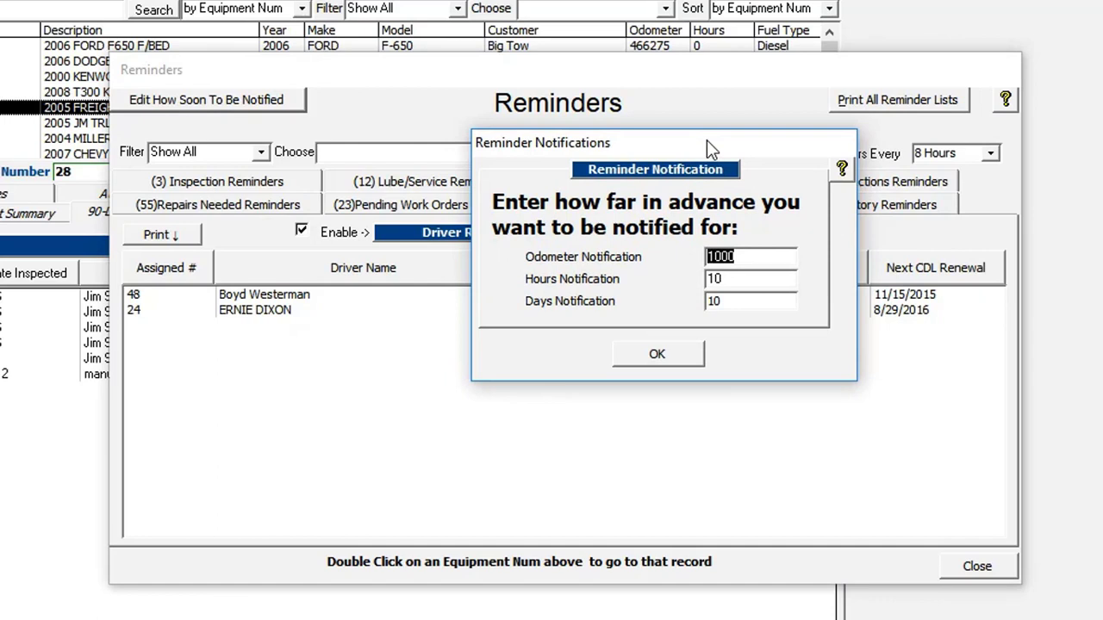
left_click_drag(706, 143, 706, 149)
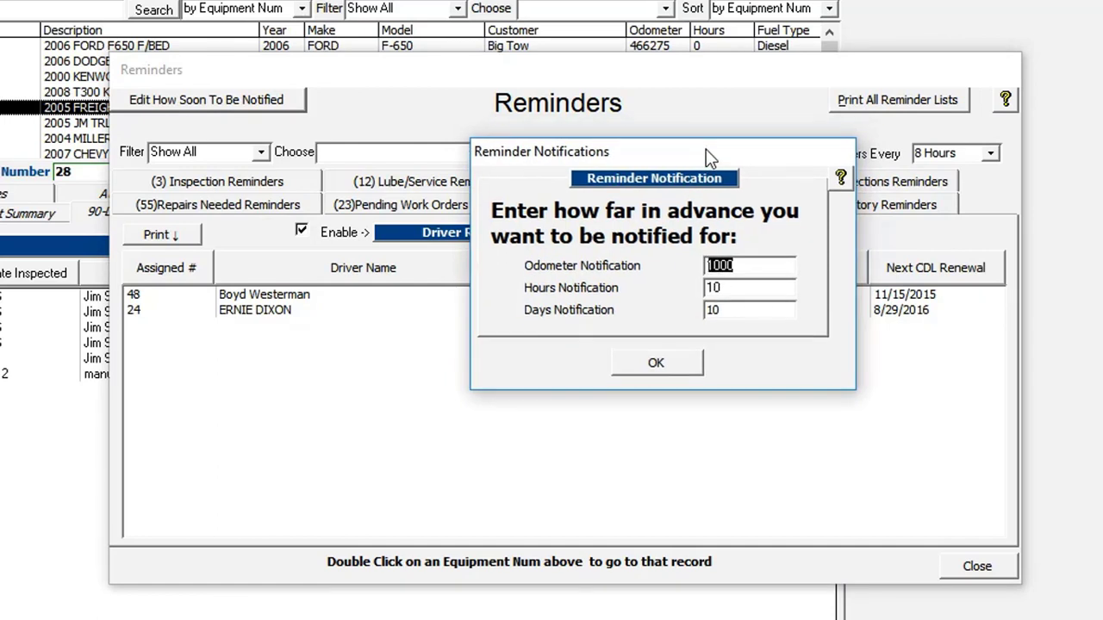
left_click(750, 267)
left_click_drag(750, 266, 655, 267)
left_click_drag(646, 158, 638, 161)
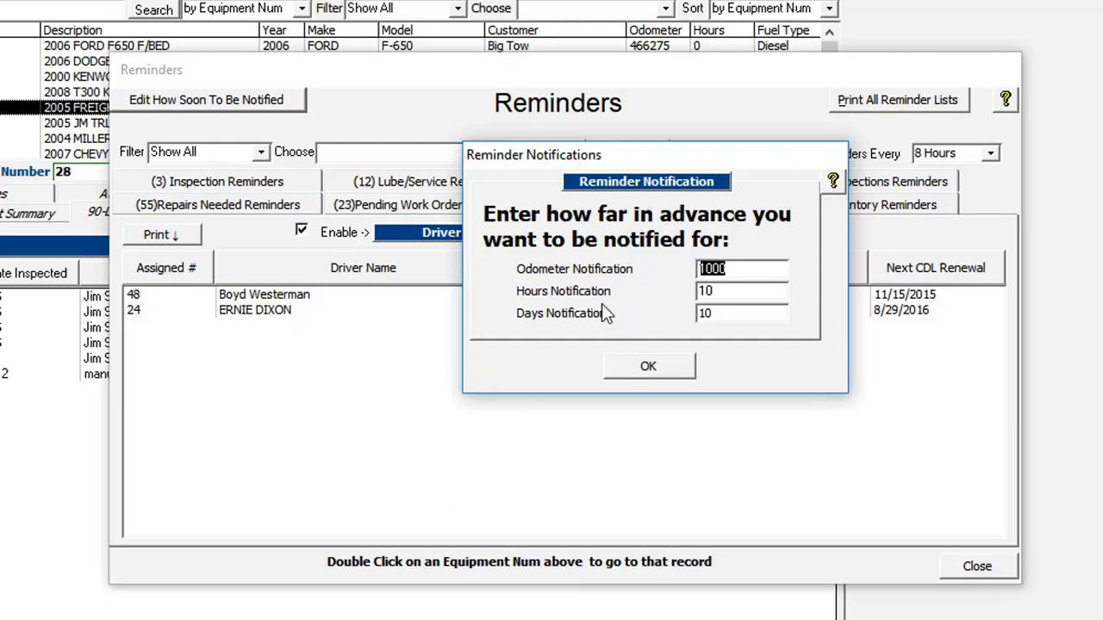
double_click(738, 294)
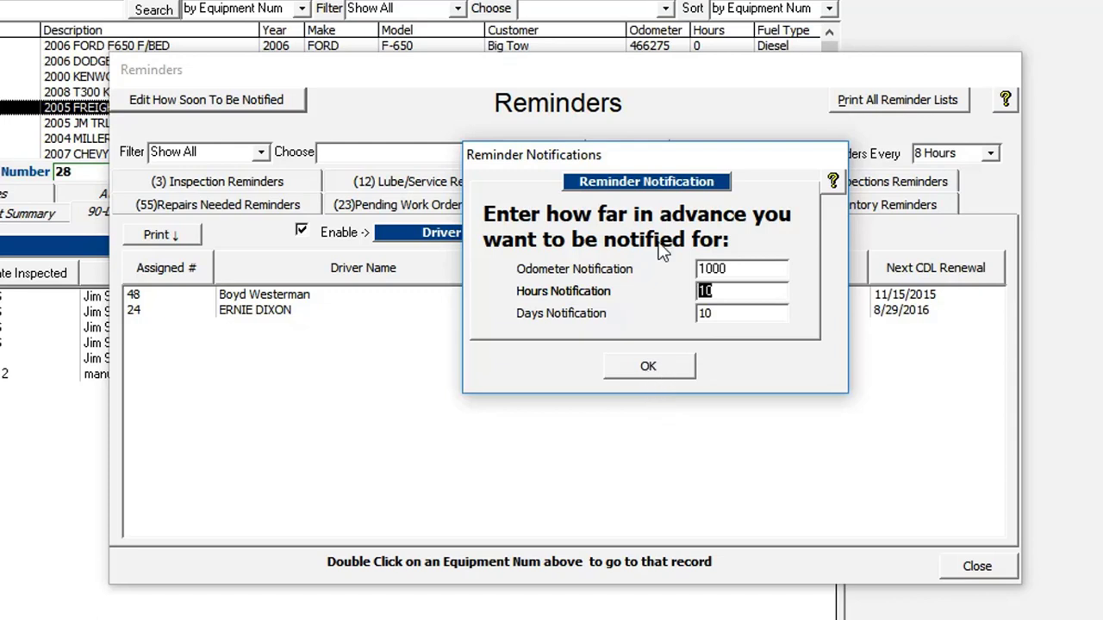
left_click(652, 366)
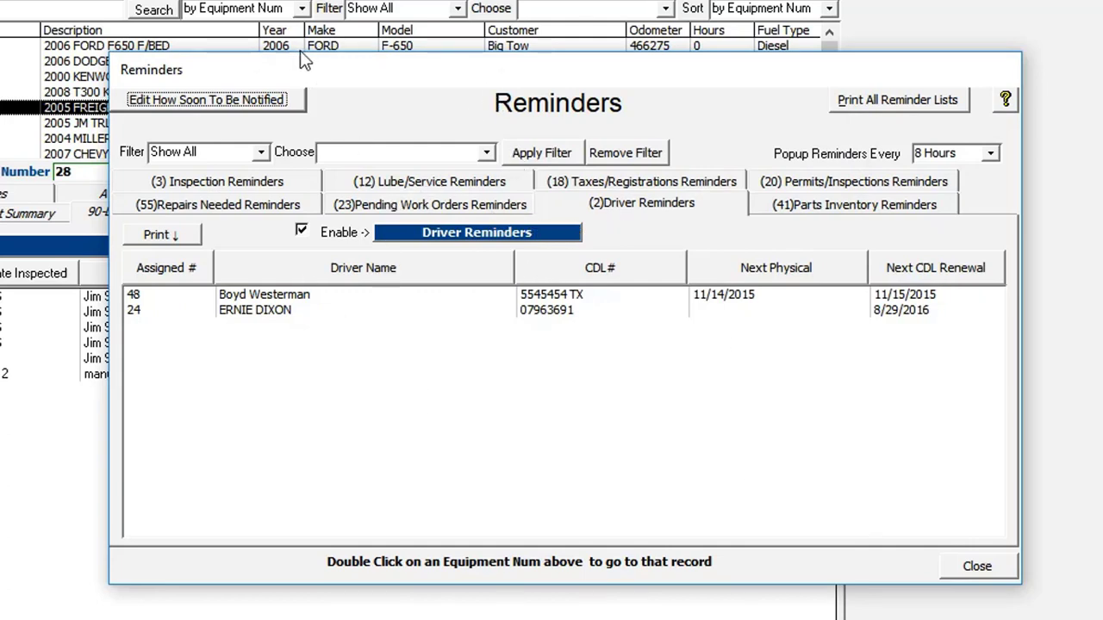
Recheck the advance notification thresholds, and review the interval choices for how often the reminders pop up.
left_click(267, 103)
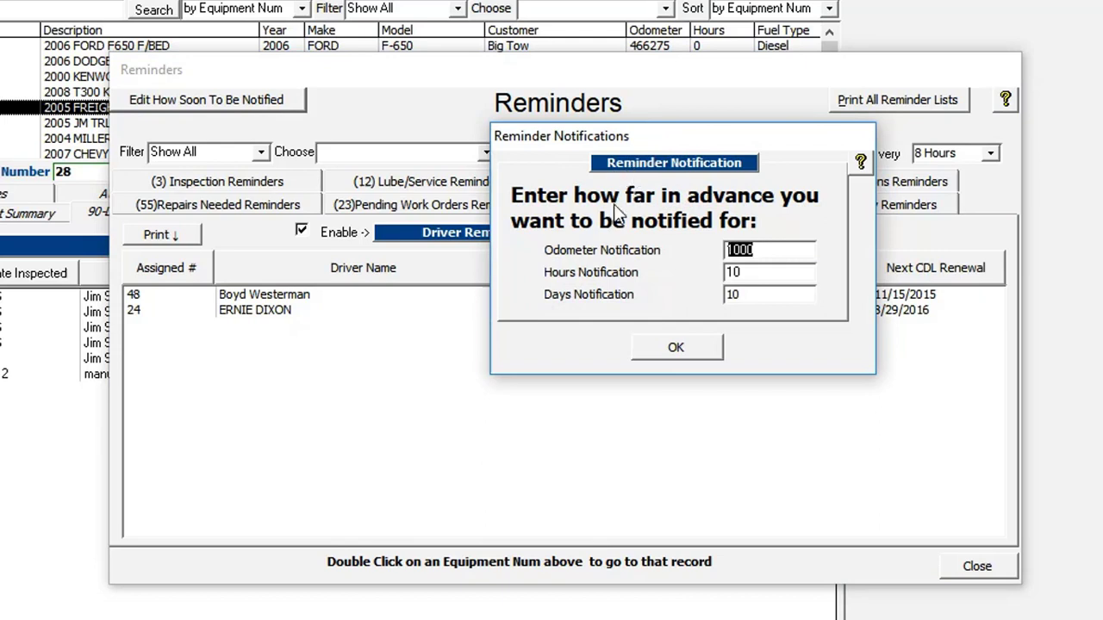
left_click(685, 353)
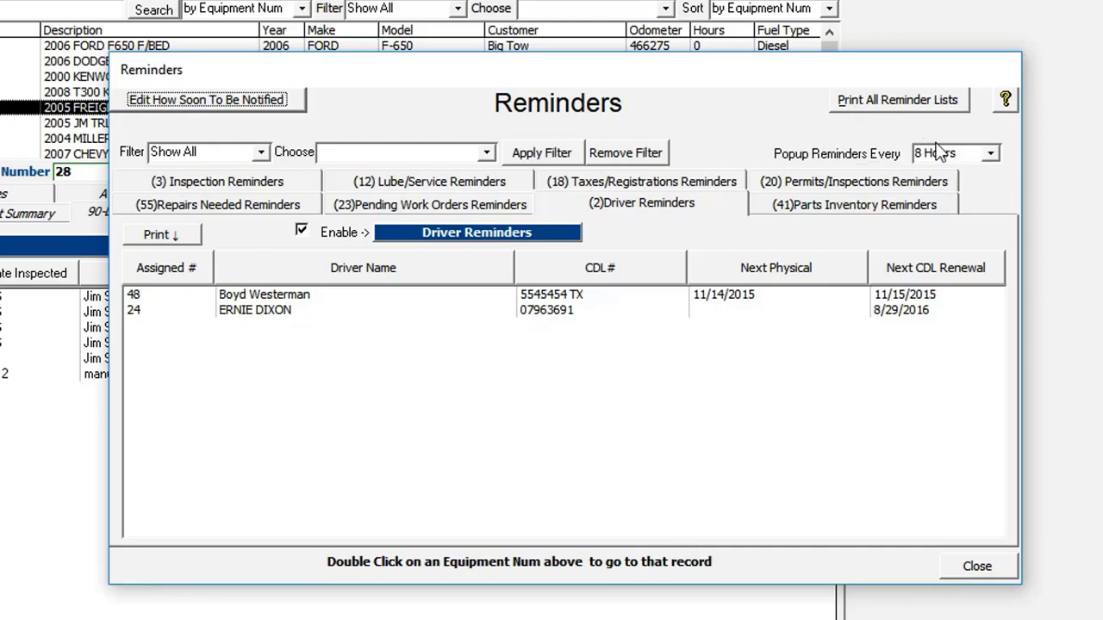
left_click(990, 154)
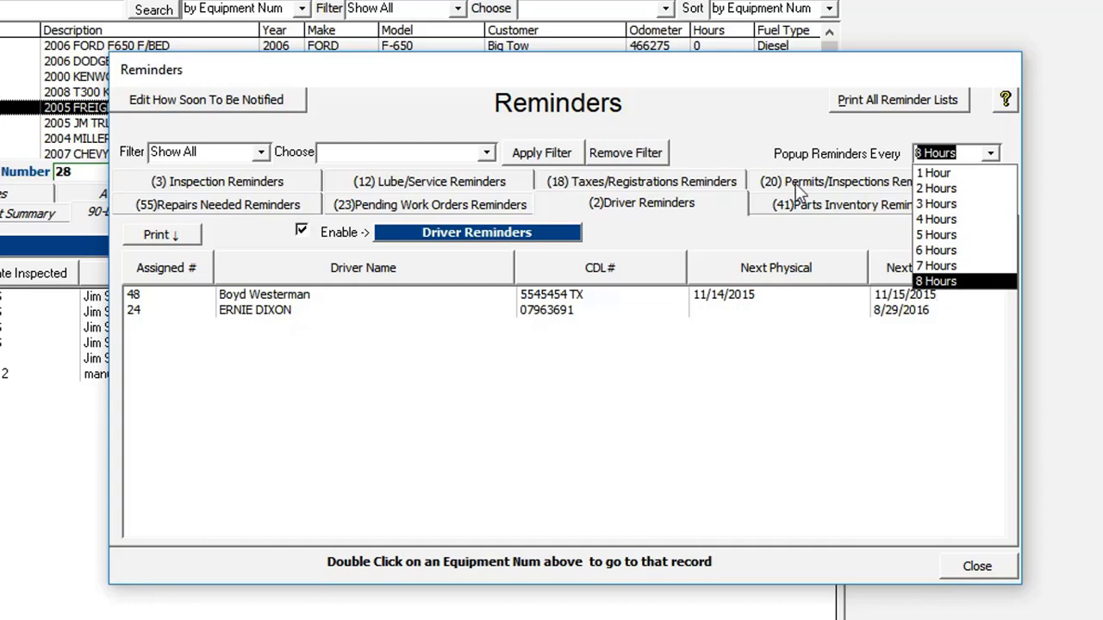
left_click(769, 104)
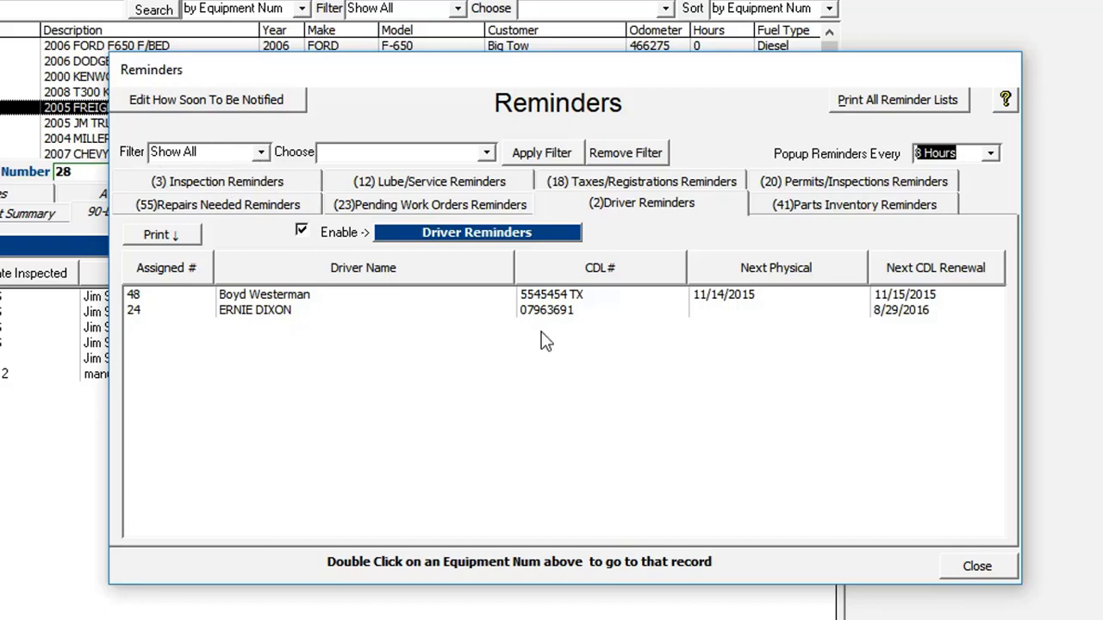
Filter the reminders by customer, choosing Big Tow, and apply the filter.
left_click(262, 154)
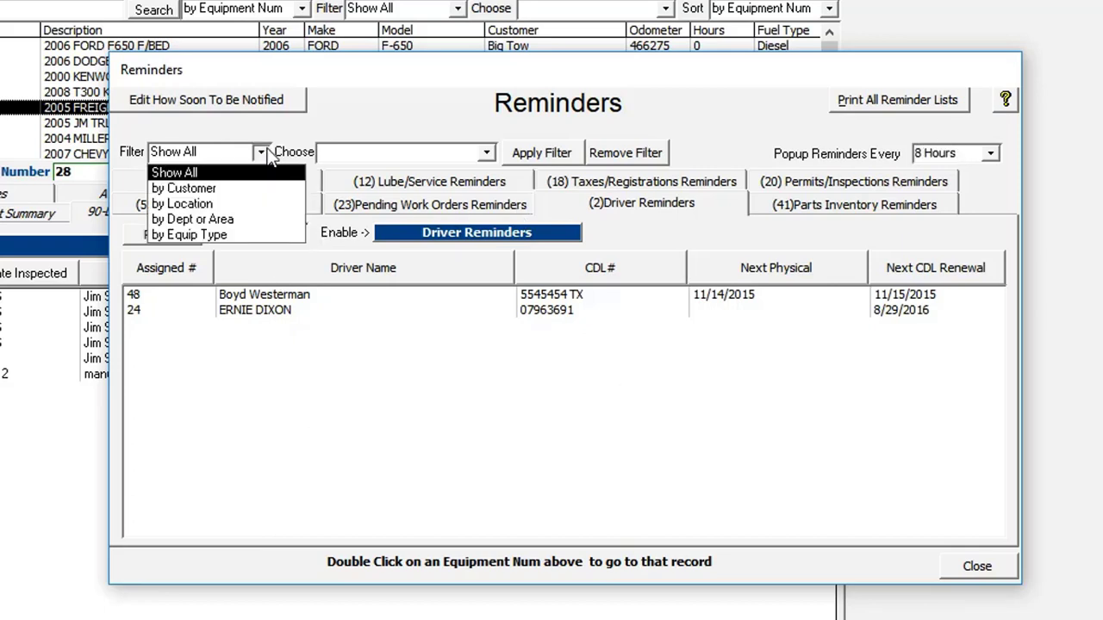
left_click(222, 188)
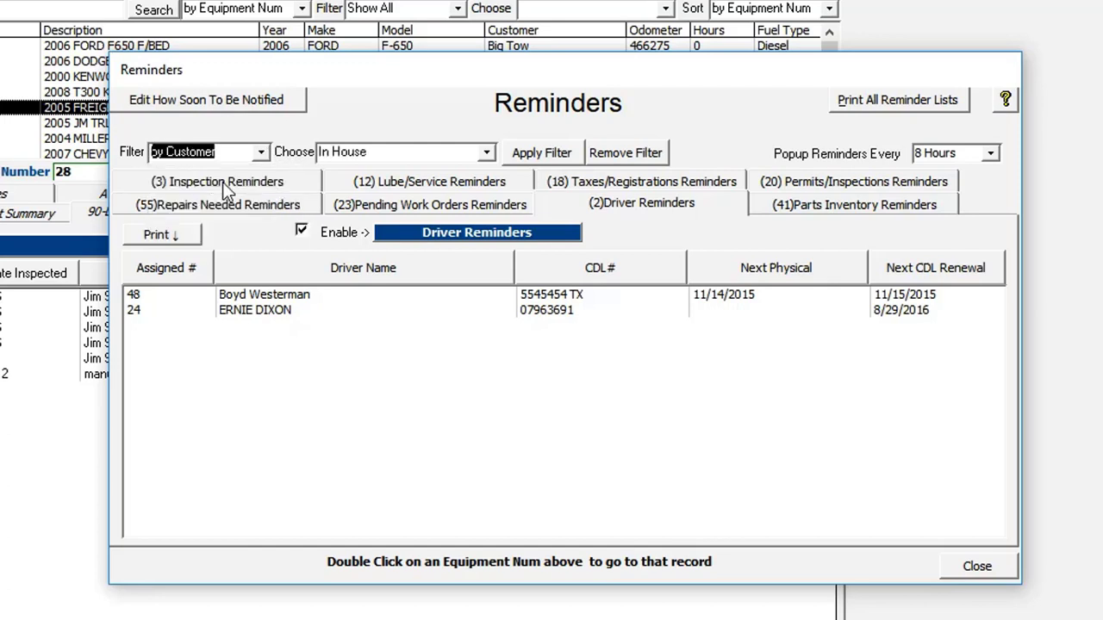
left_click(486, 154)
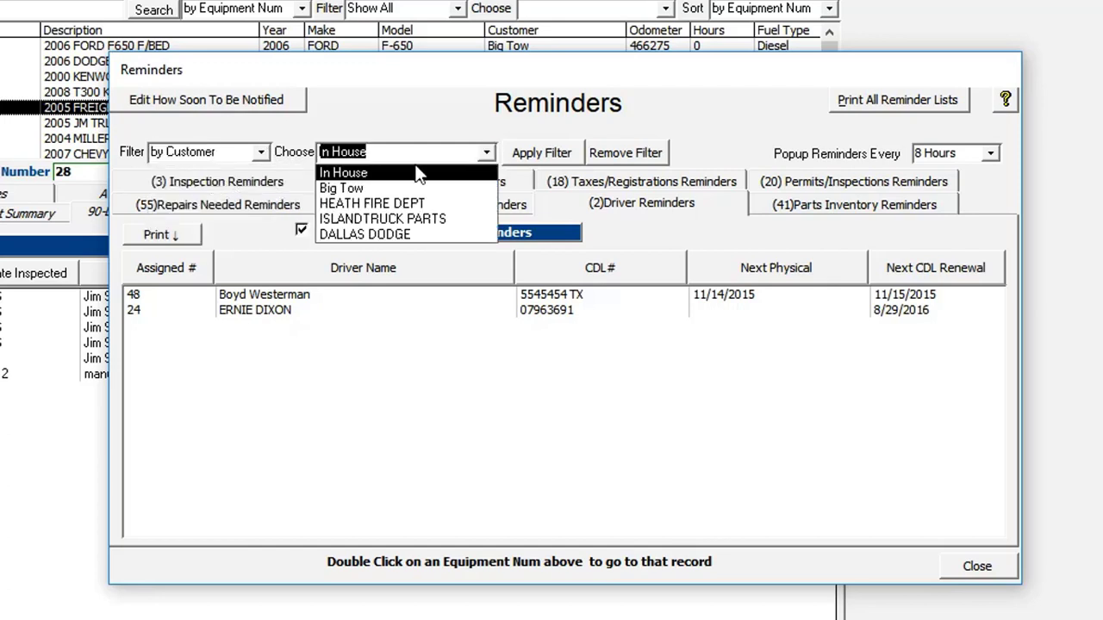
left_click(353, 188)
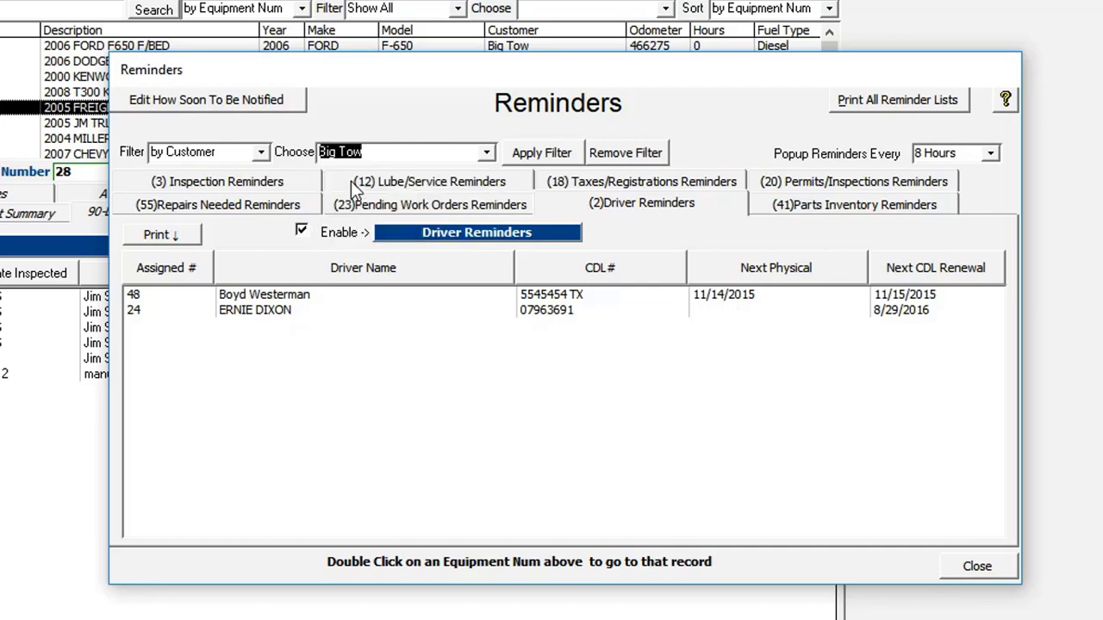
left_click(538, 155)
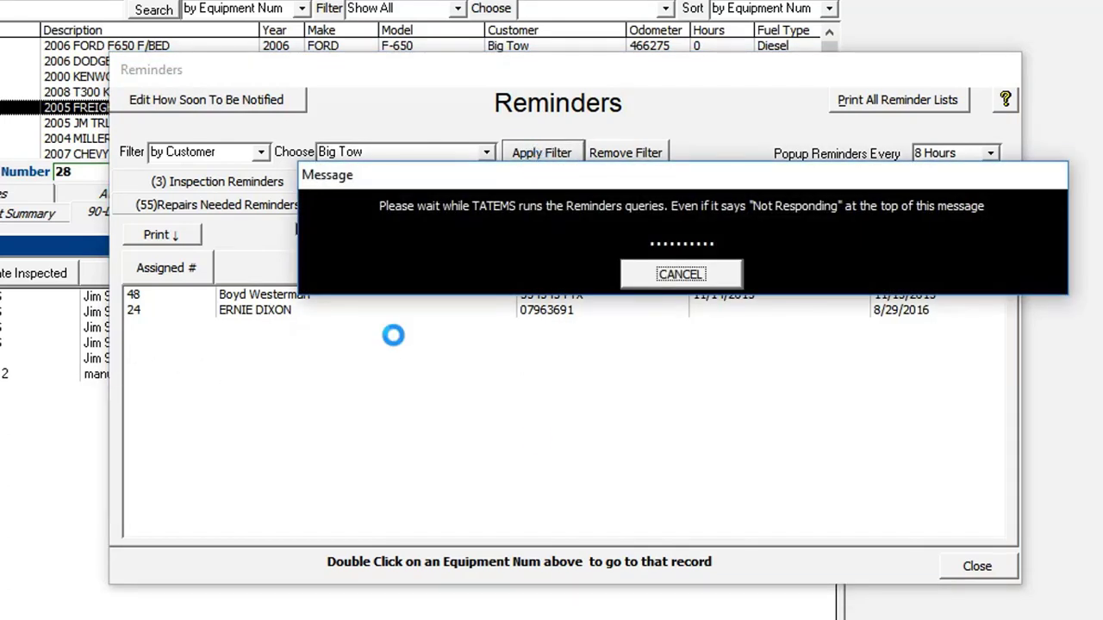